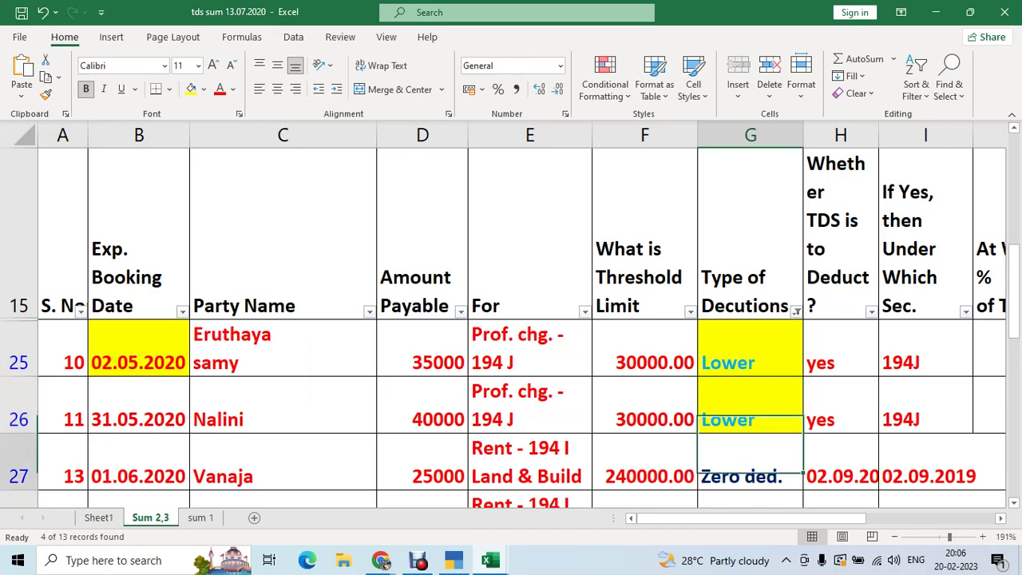
- Filter the Party Name column to only the two chosen parties, leaving 2 of 13 records
key("Up")
key("Up")
key("Up")
key("Left")
key("Left")
key("Left")
key("Left")
key("Left")
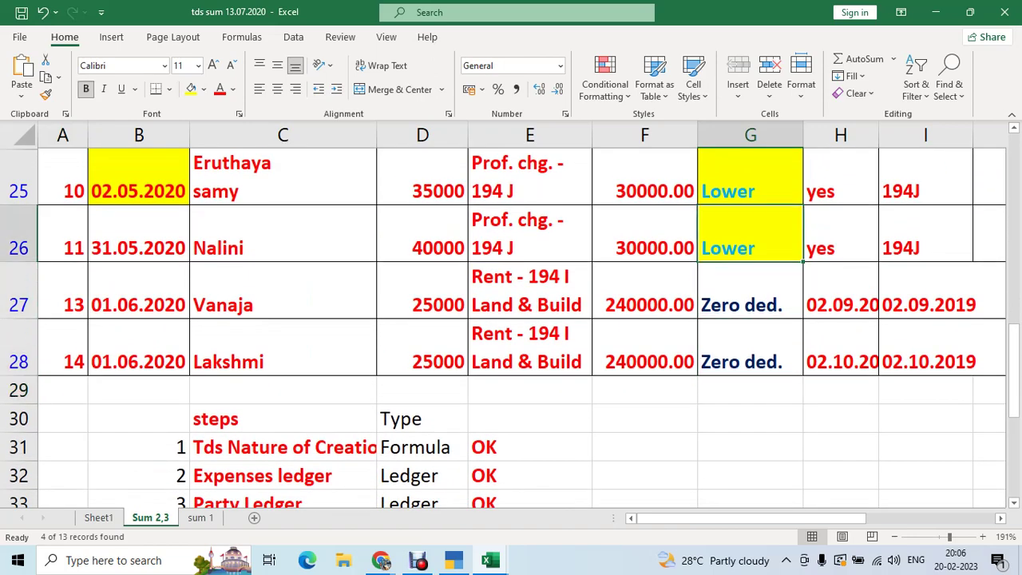
key("Up")
key("Up")
key("Up")
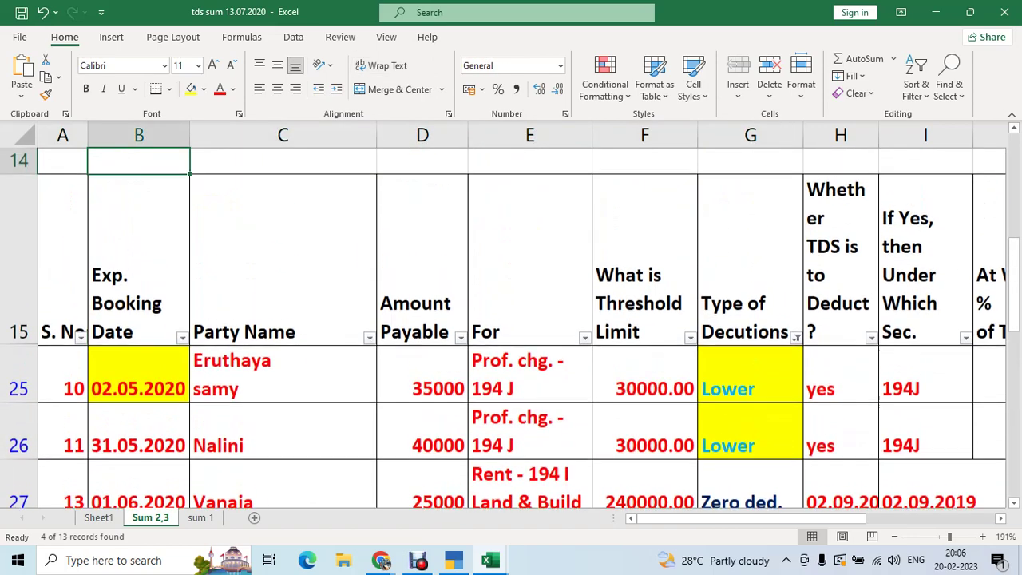
key("Right")
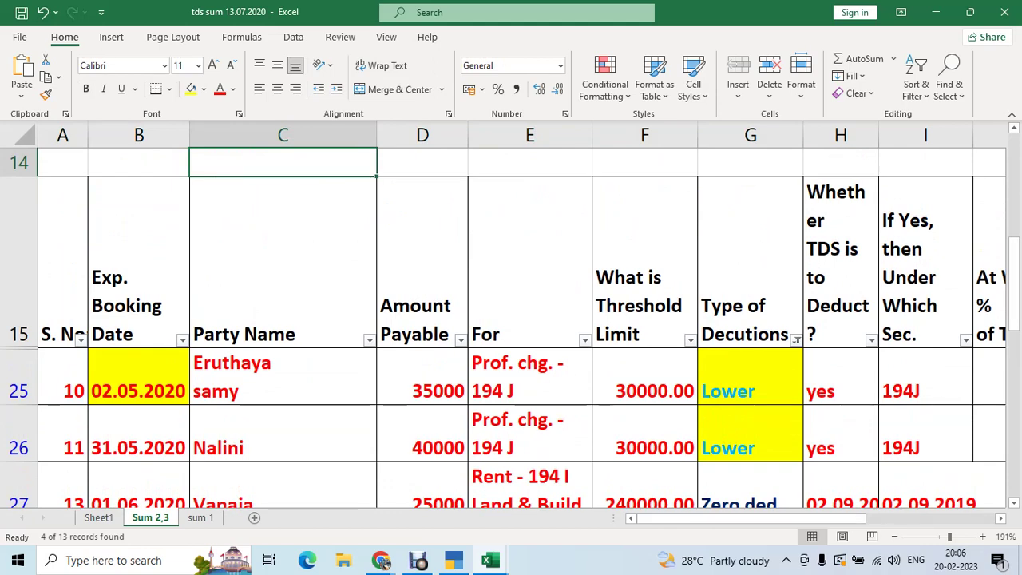
left_click(369, 340)
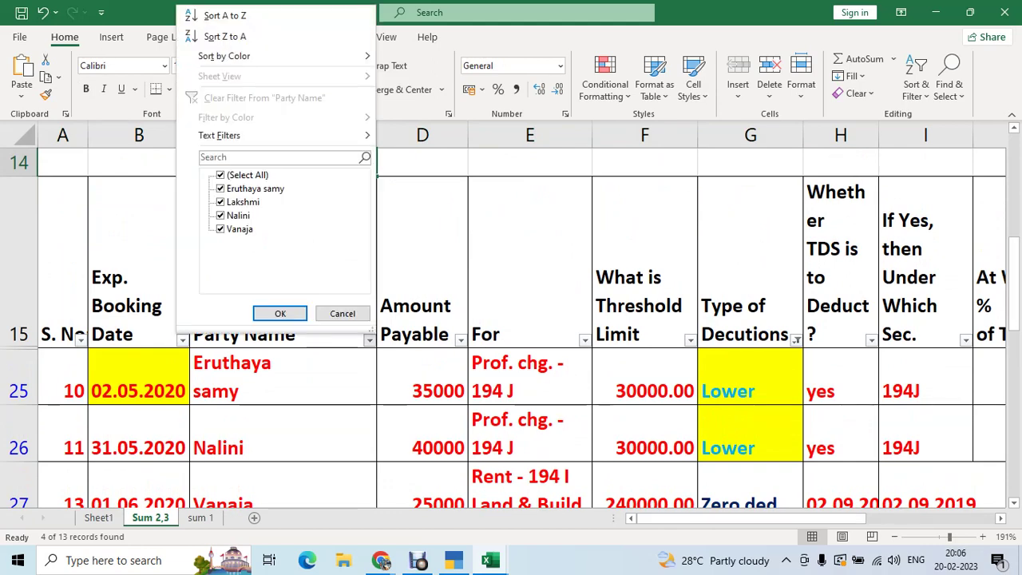
left_click(220, 175)
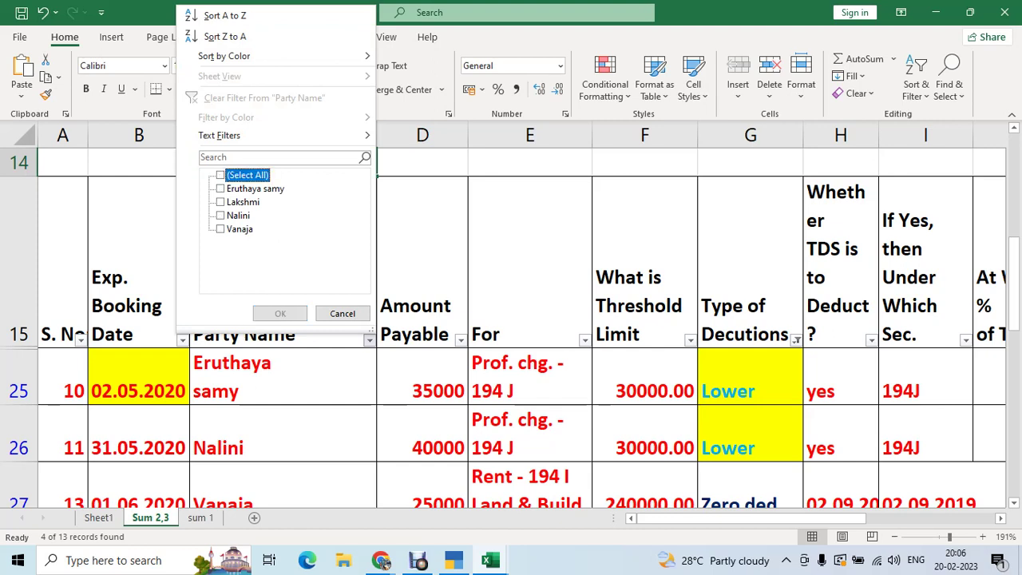
left_click(220, 188)
left_click(220, 230)
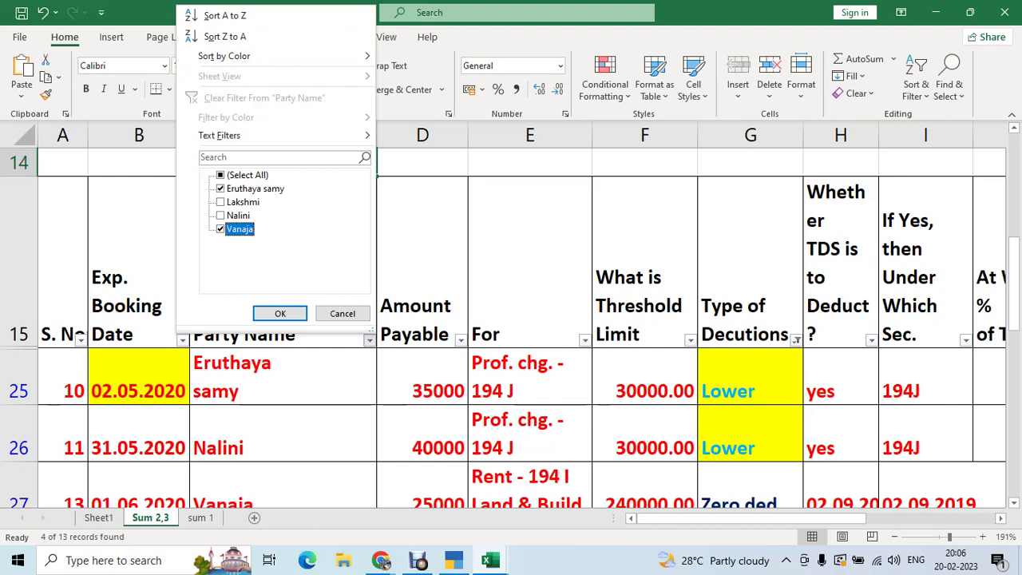
key("Return")
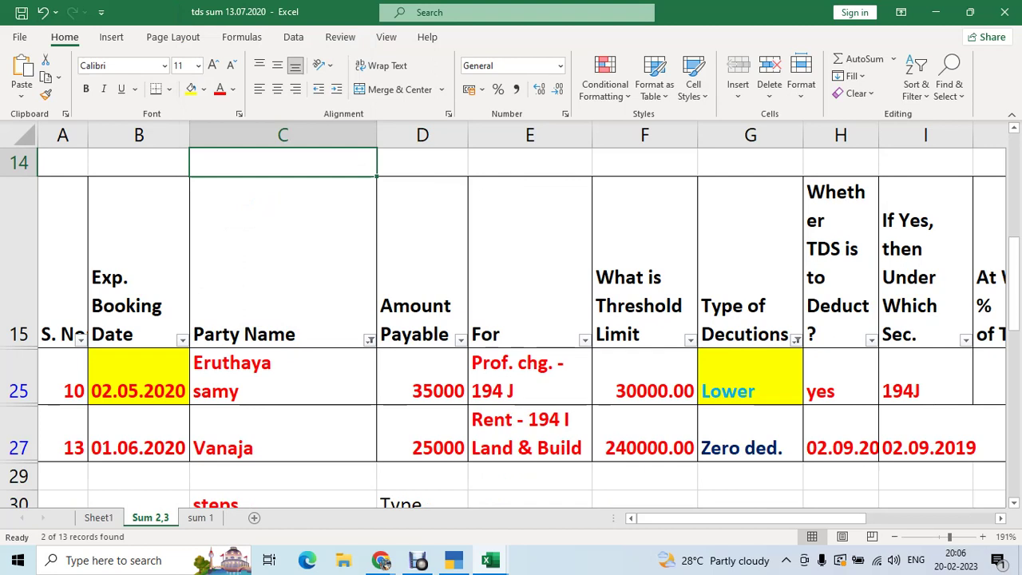
- Review the row 27 rent entry: 25000 payable, 240000.00 threshold, Zero ded. type
left_click(530, 434)
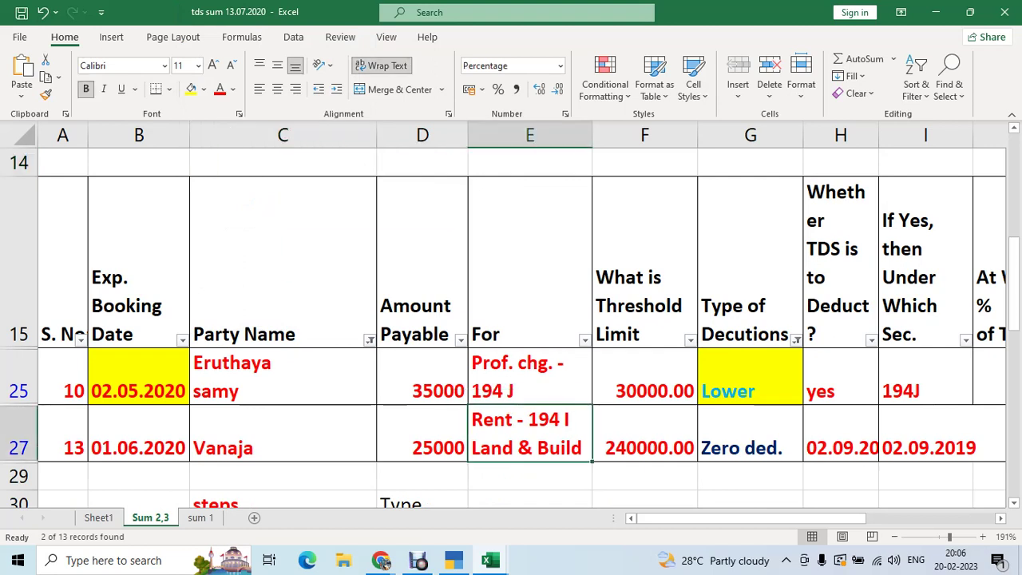
left_click(421, 433)
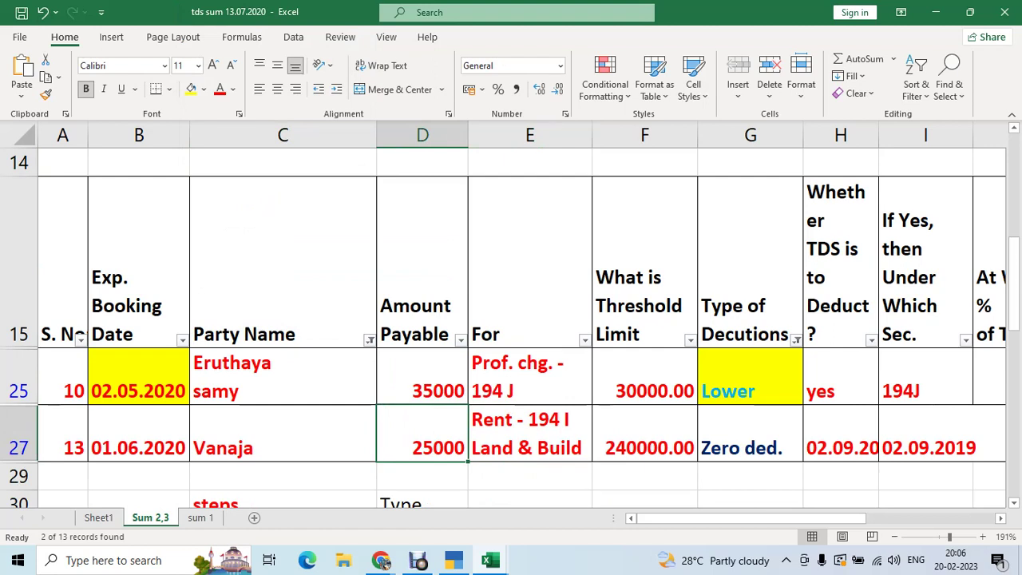
left_click(644, 433)
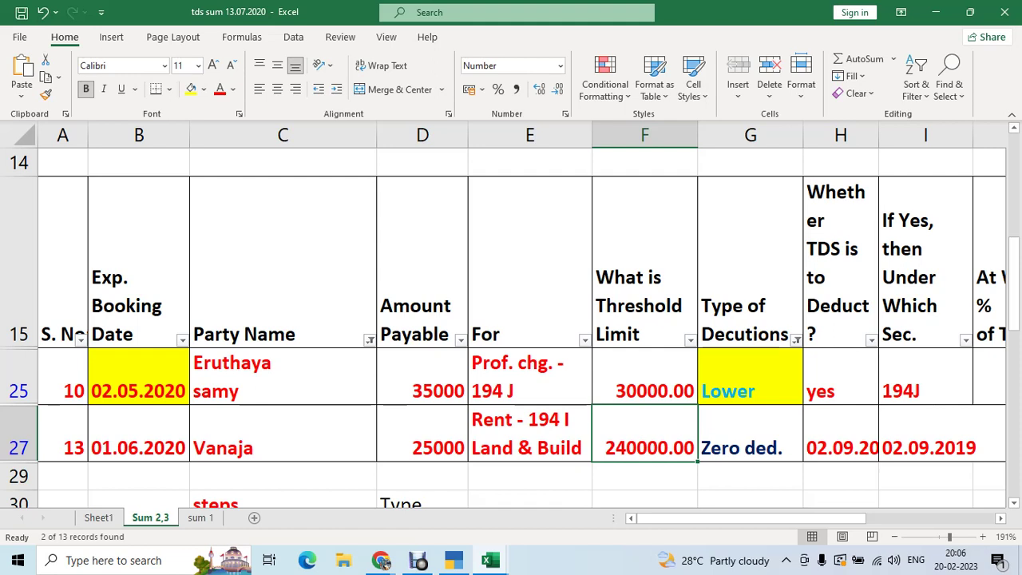
left_click(529, 433)
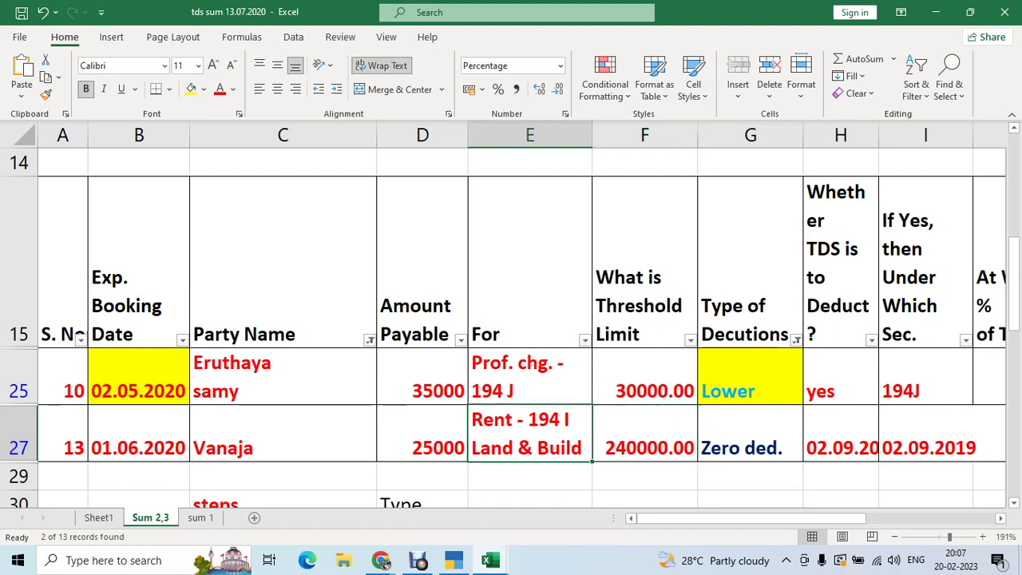
left_click(749, 433)
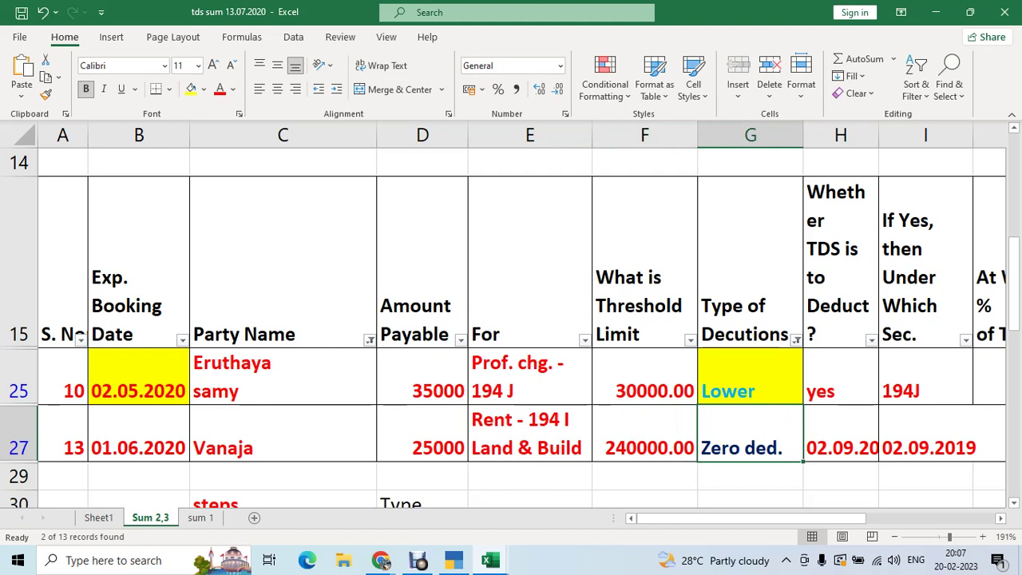
- Compare the first party's 194J professional-charge entry with the rent entry, then return to Form 26Q
left_click(283, 376)
left_click(529, 376)
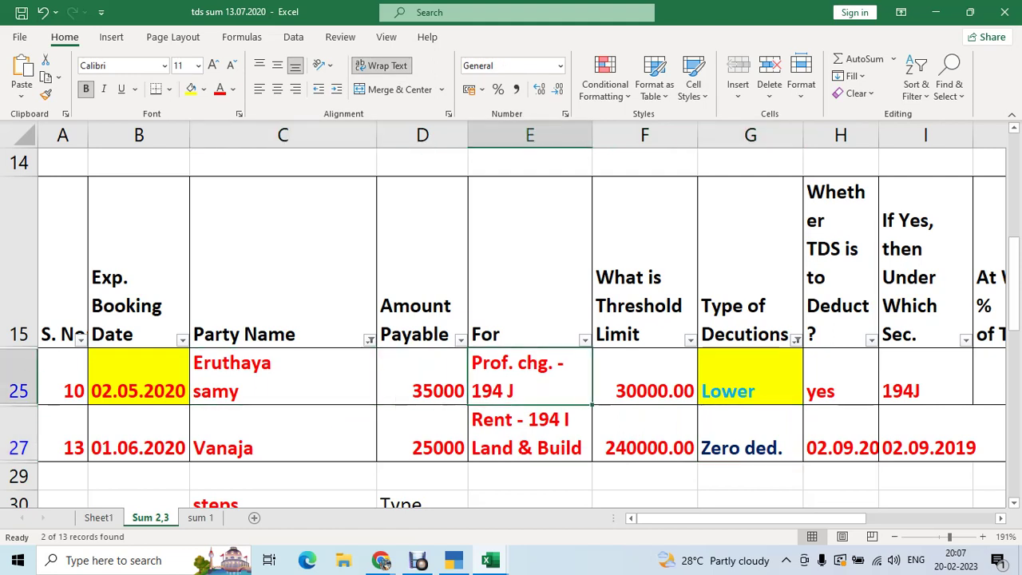
mouse_move(421, 563)
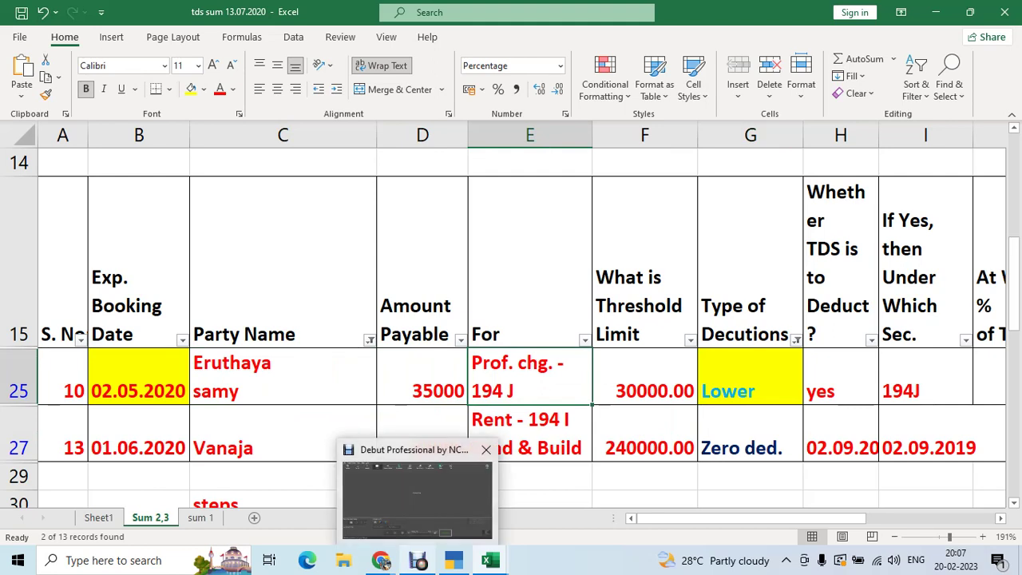
left_click(417, 499)
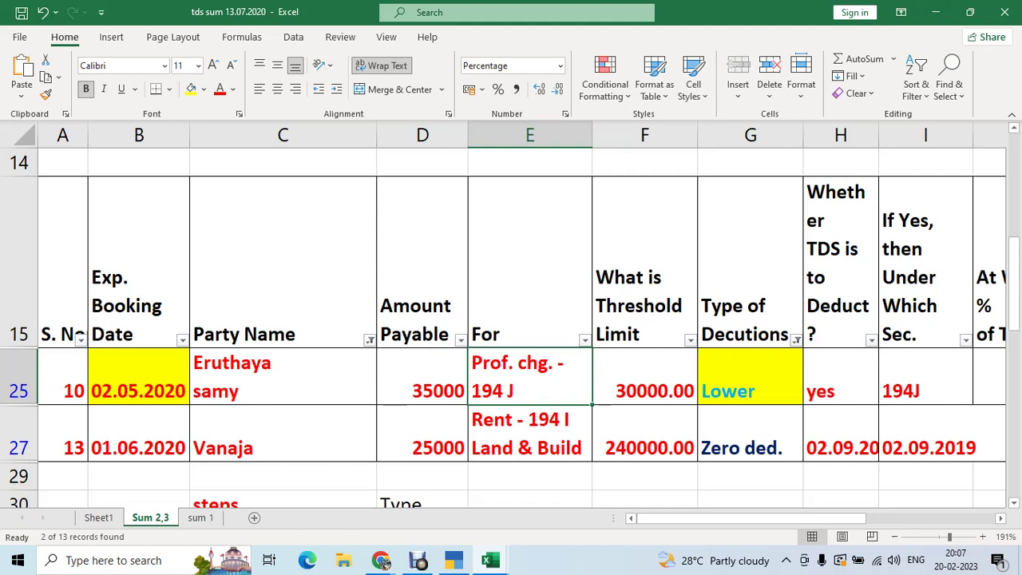
left_click(925, 376)
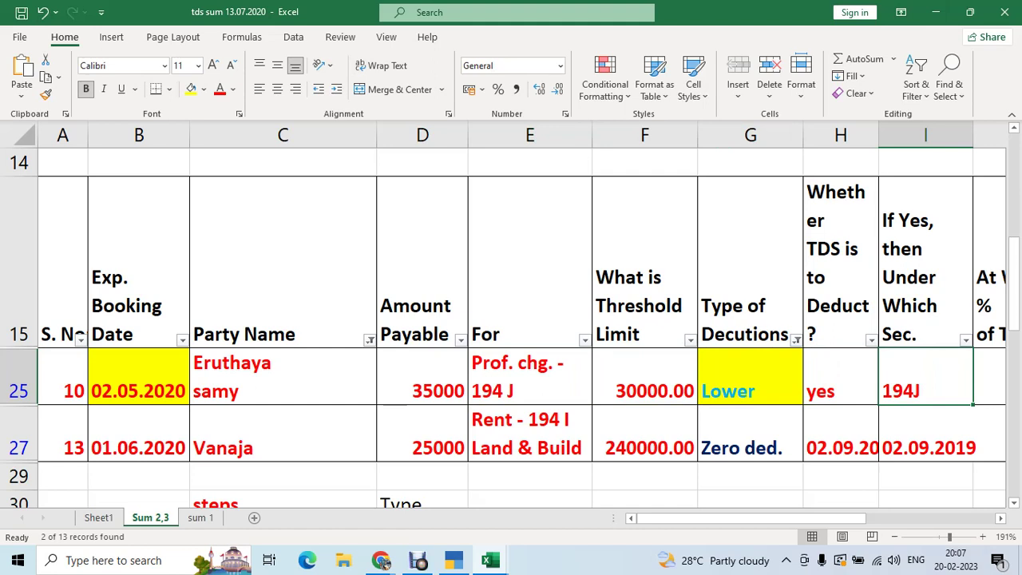
left_click(529, 376)
left_click(529, 432)
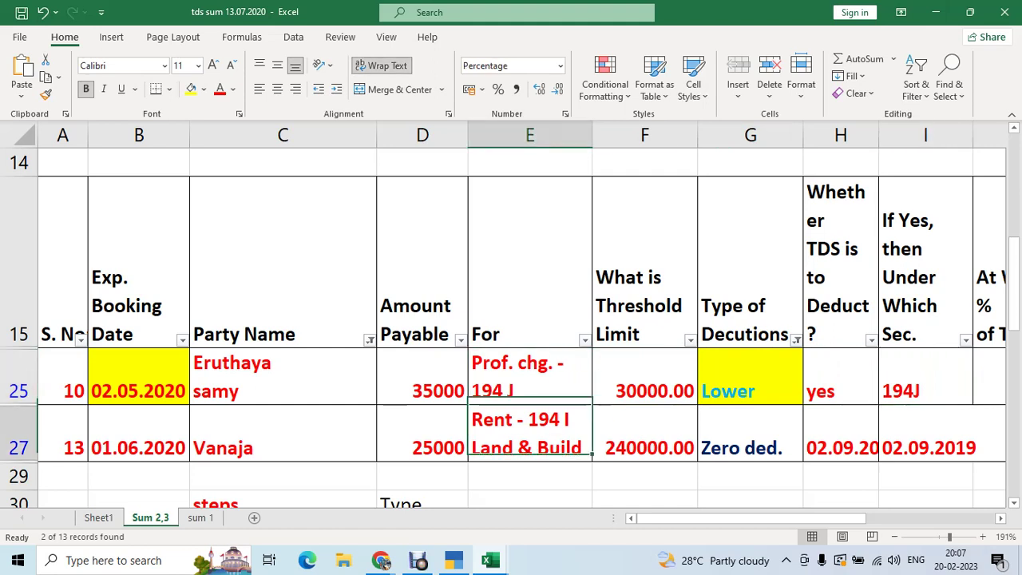
left_click(529, 376)
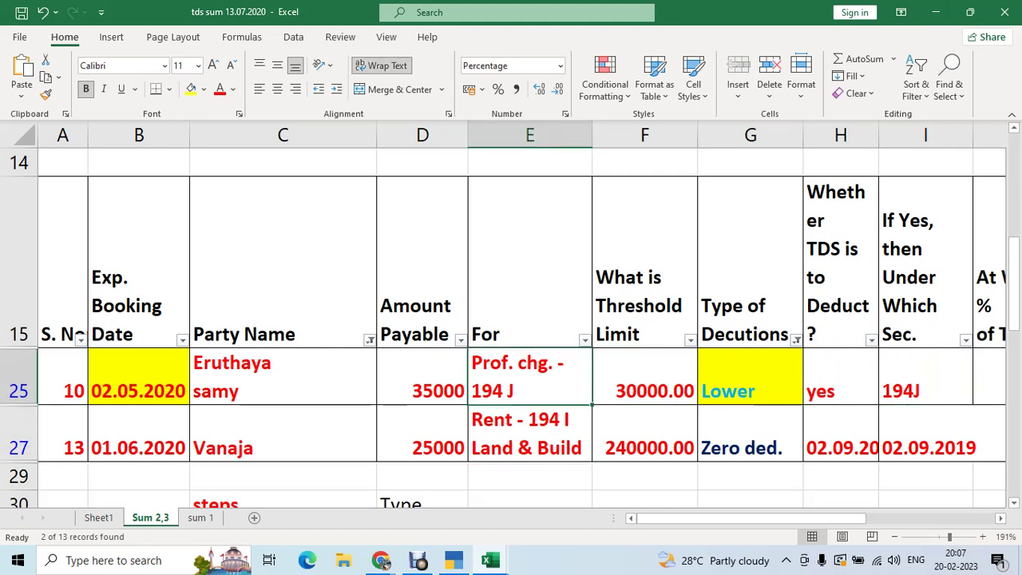
left_click(530, 433)
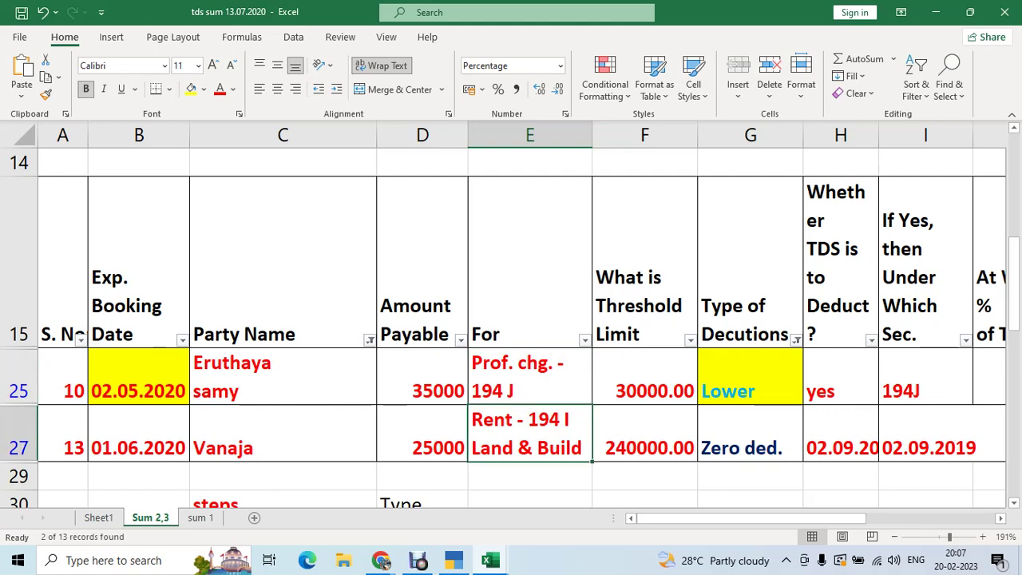
left_click(530, 376)
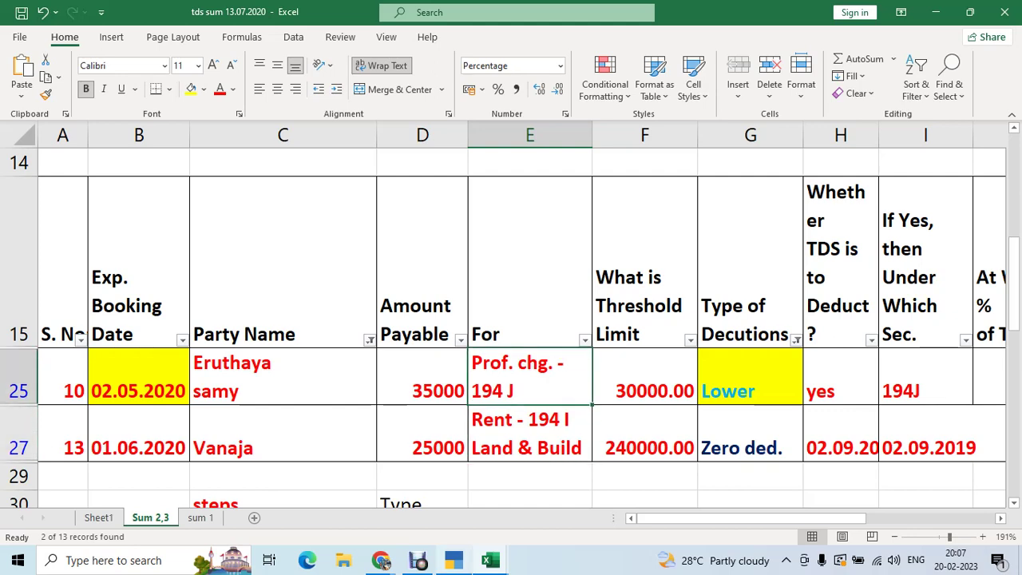
left_click(454, 559)
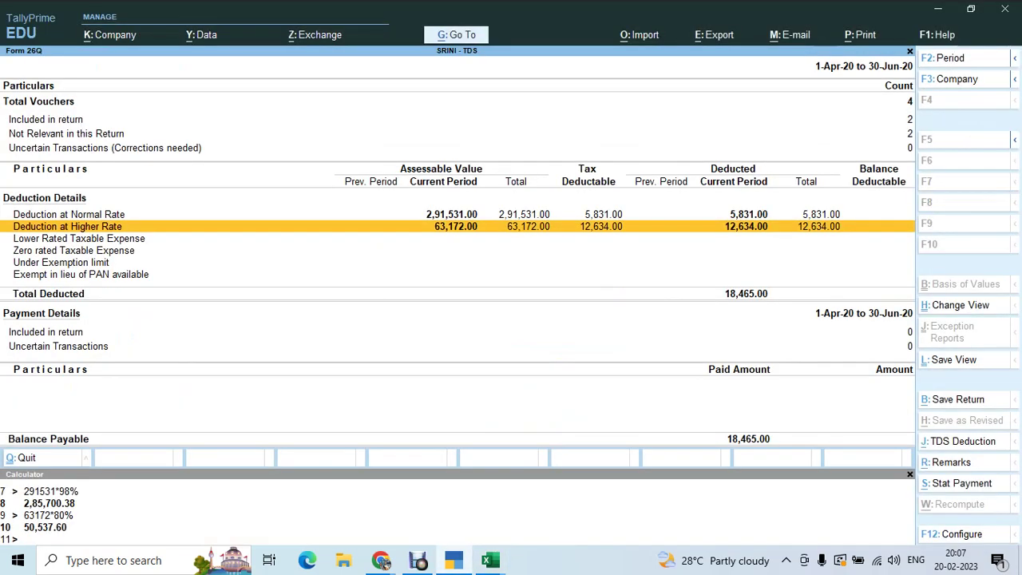
- Leave Form 26Q and start a new TDS Nature of Payments master from Master Creation
key("Escape")
key("Escape")
key("Escape")
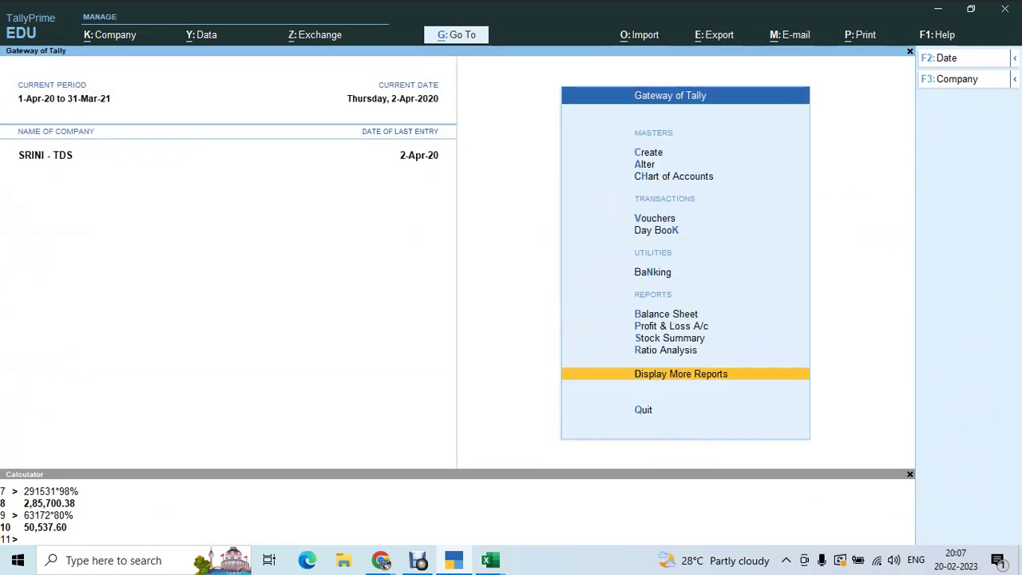
key("Up")
key("Up")
key("Up")
key("Up")
key("Up")
key("Up")
key("Up")
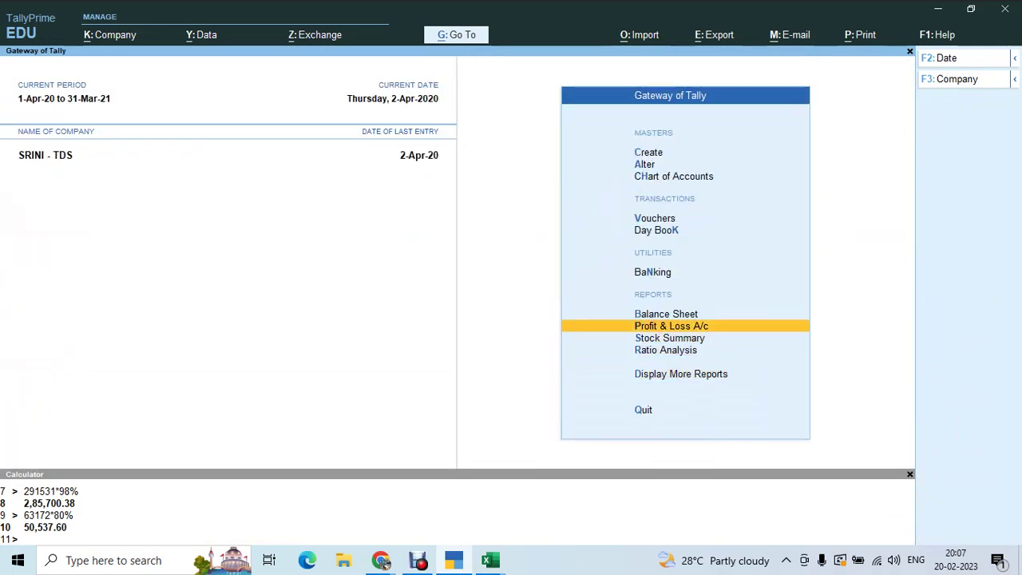
key("Up")
key("Up")
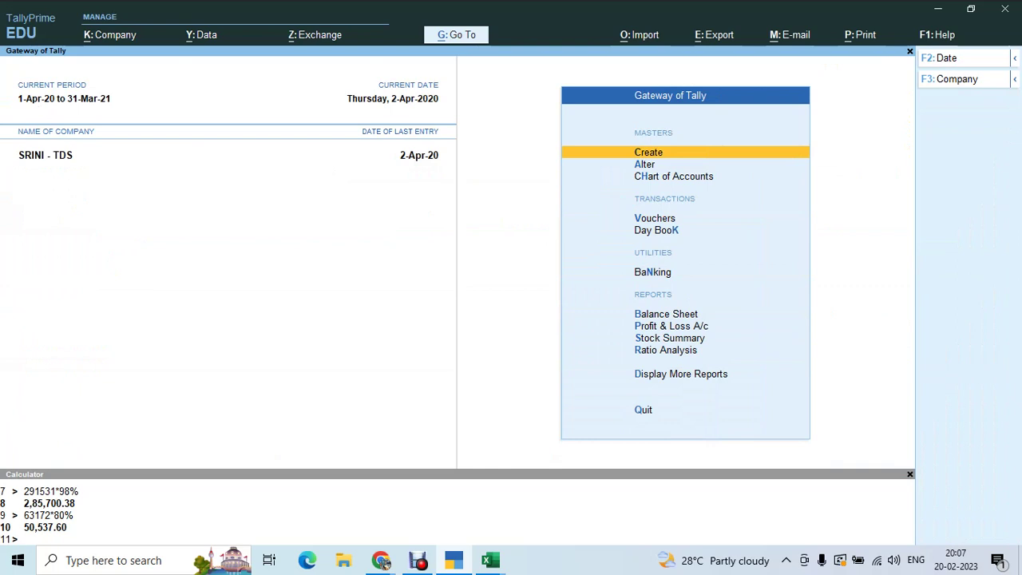
key("Return")
key("Down")
key("Down")
key("Down")
key("Down")
key("Down")
key("Down")
key("Down")
key("Down")
key("Down")
key("Down")
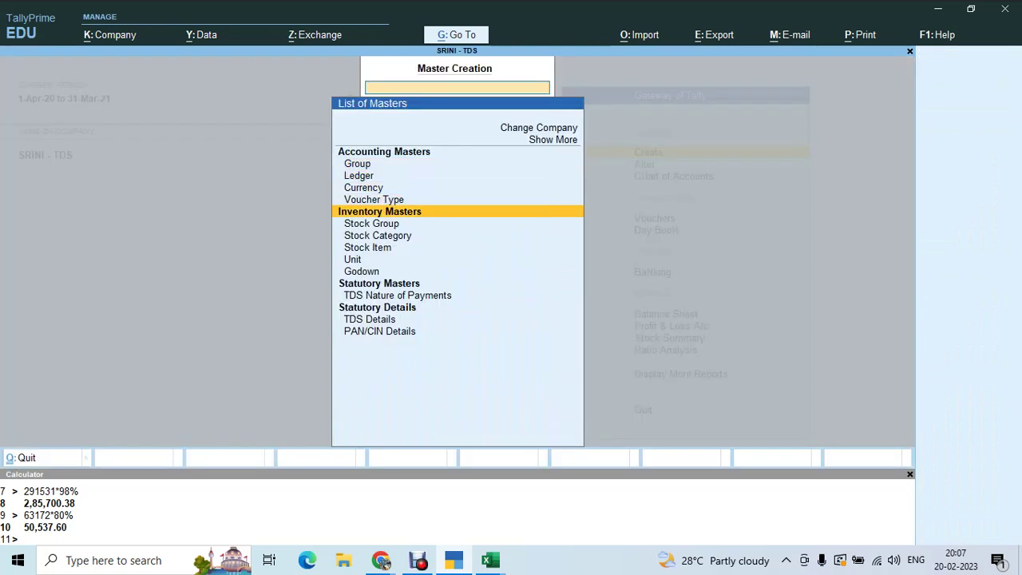
key("Down")
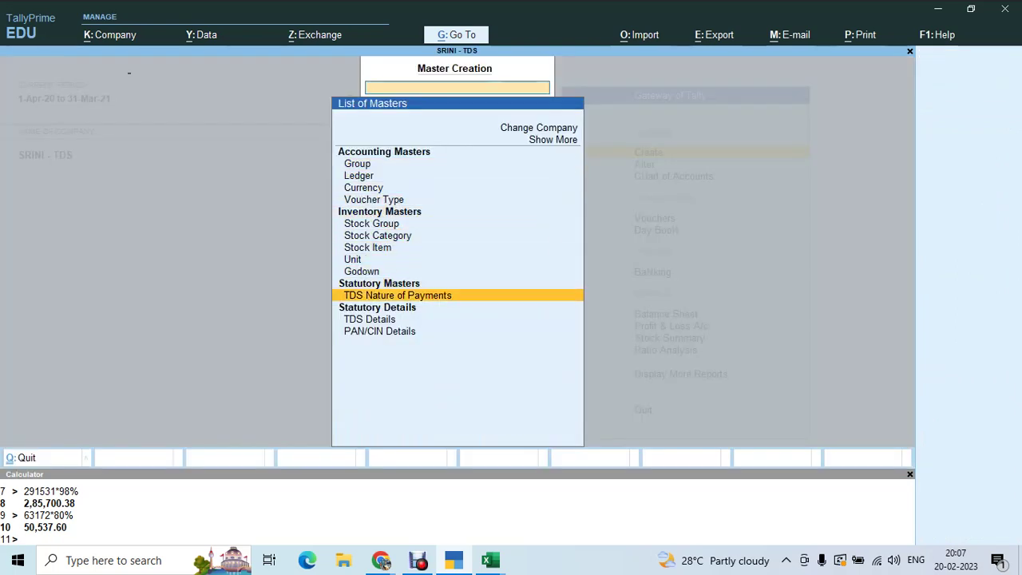
key("Return")
- Name the nature of payment '194j - Tds on Prof. Chgs' with section 194J, payment code 94j, remittance code 281
type("194")
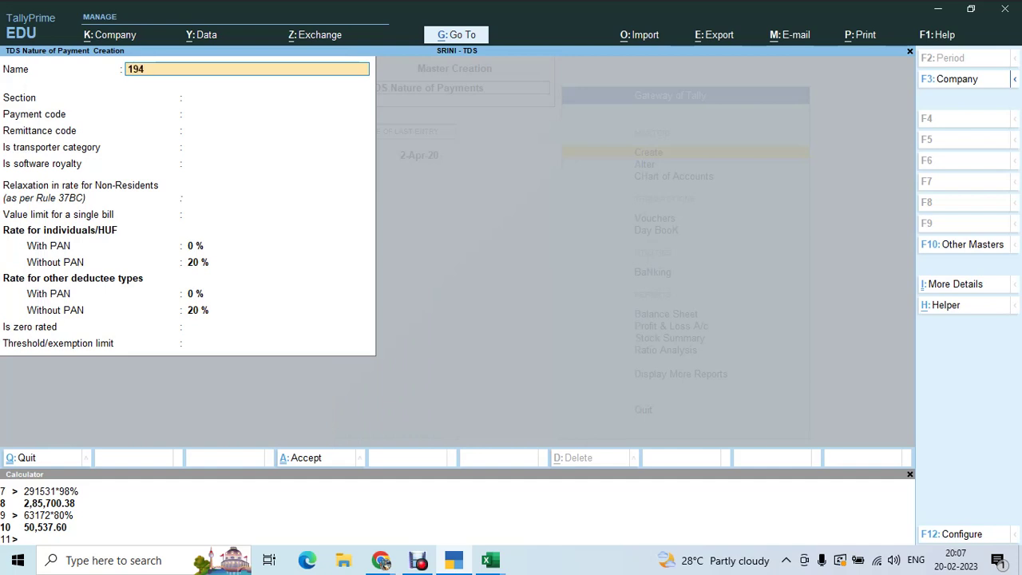
type("j - Tds on Prof. Chgs.")
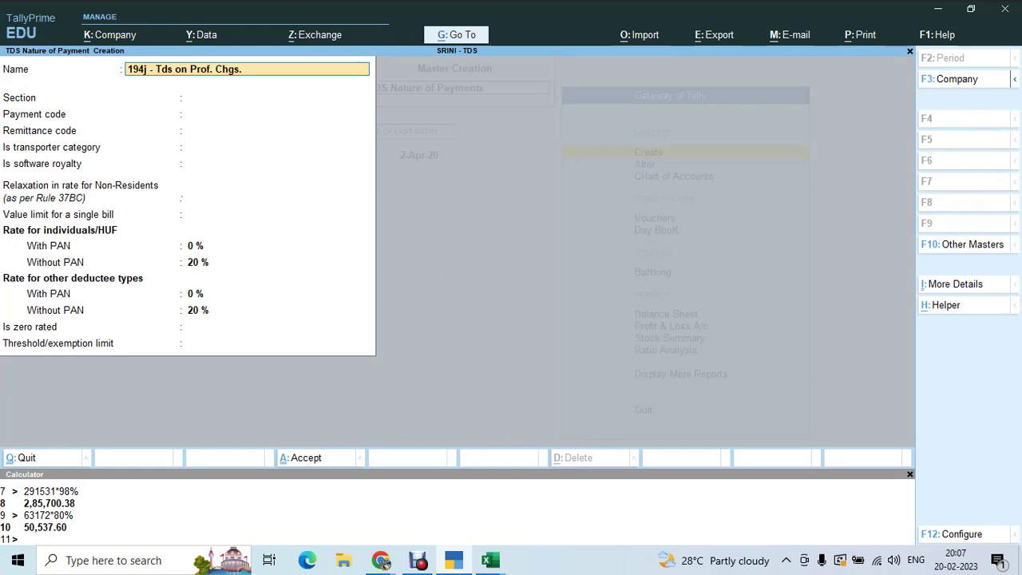
key("Return")
type("194j")
key("Return")
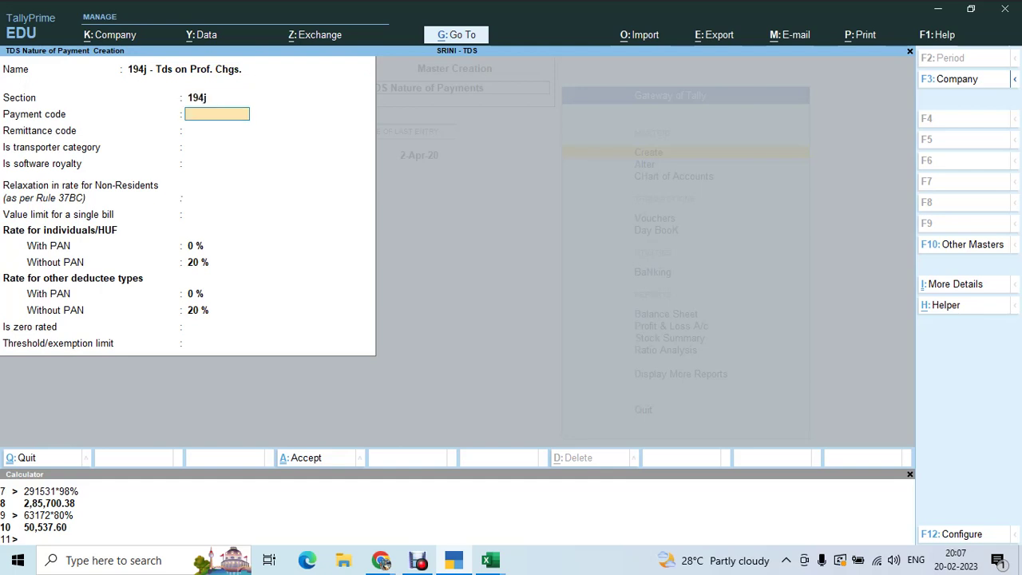
type("94j")
key("Return")
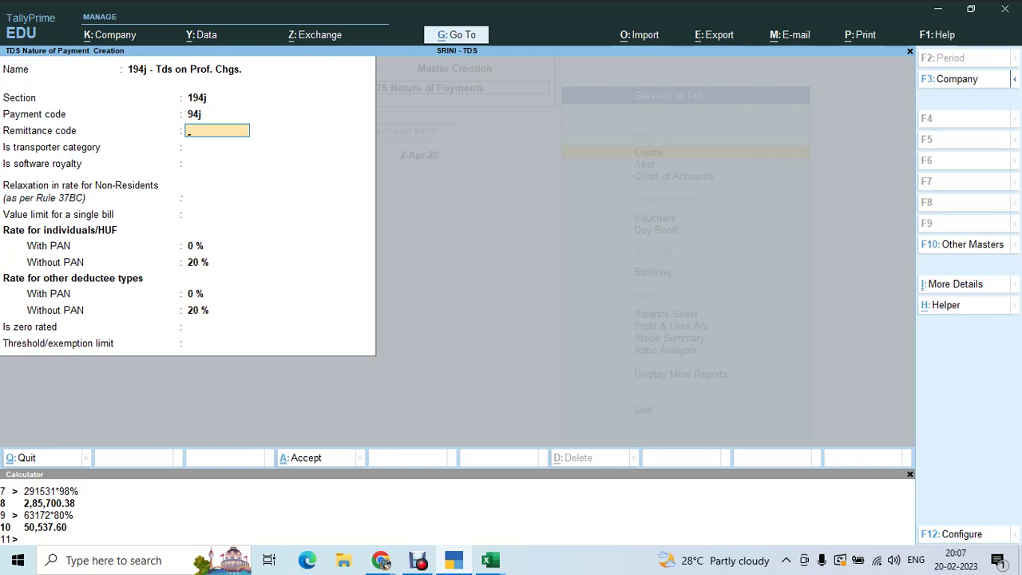
type("281")
key("Return")
key("Return")
key("Return")
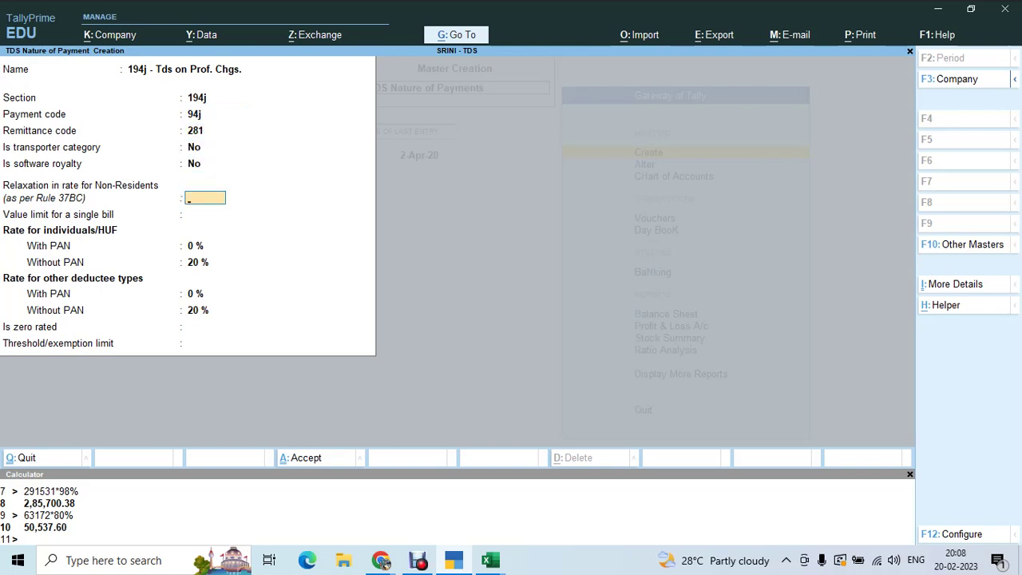
- Set relaxation No, 10% with PAN, 20% without PAN, a 30,000 threshold, and save
key("Return")
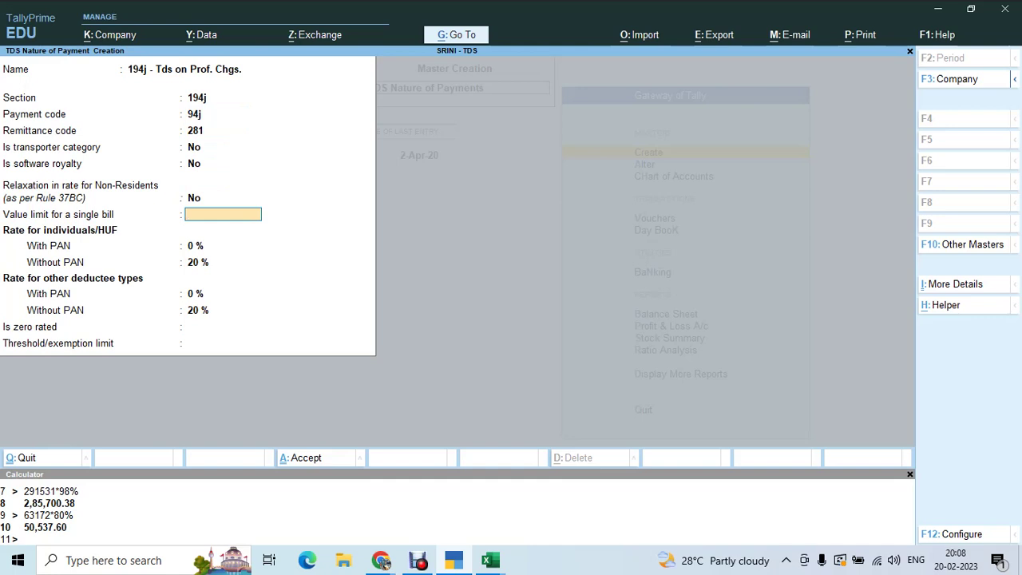
key("Return")
type("1")
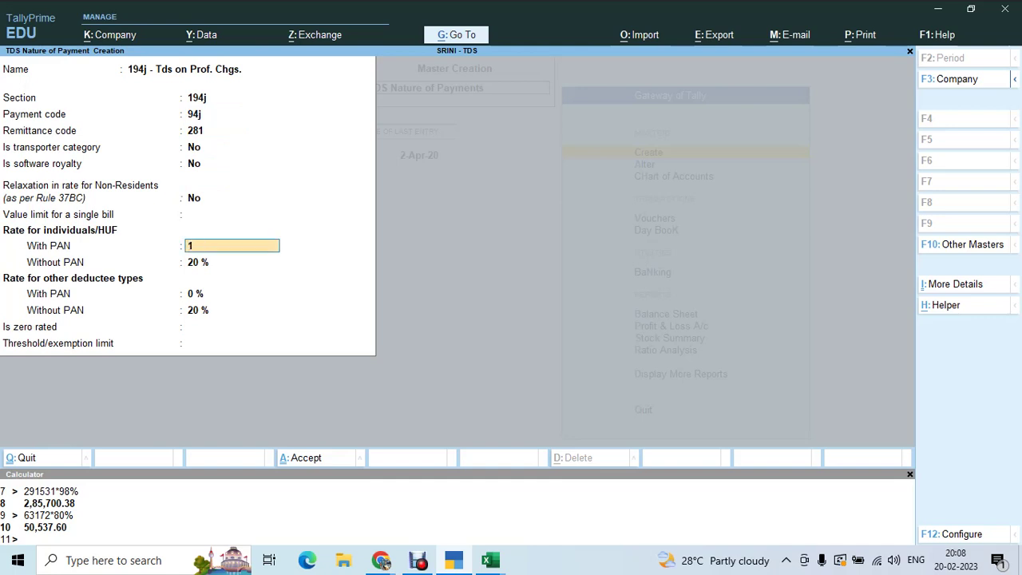
key("Return")
key("Return")
key("Return")
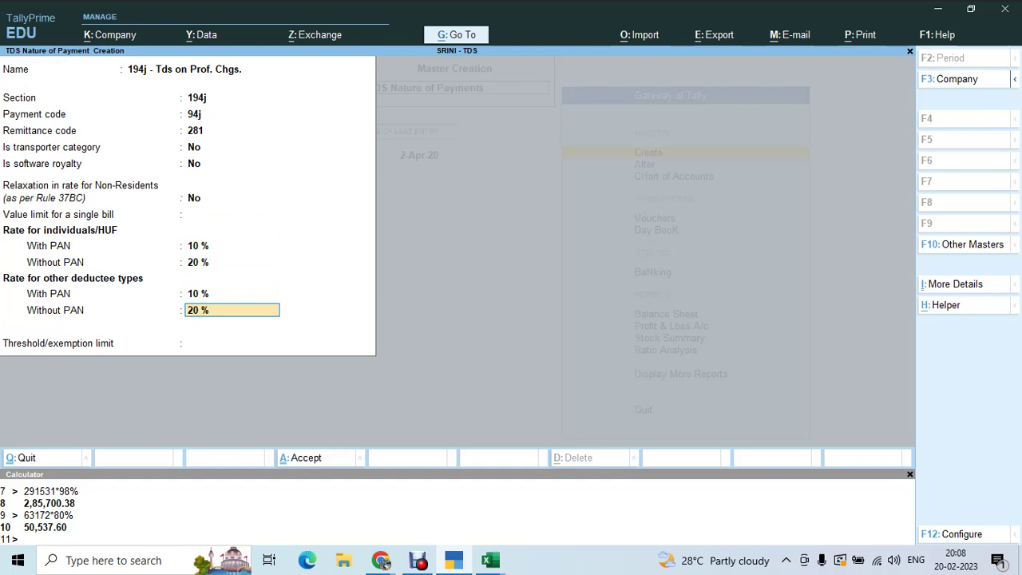
key("Return")
type("30000")
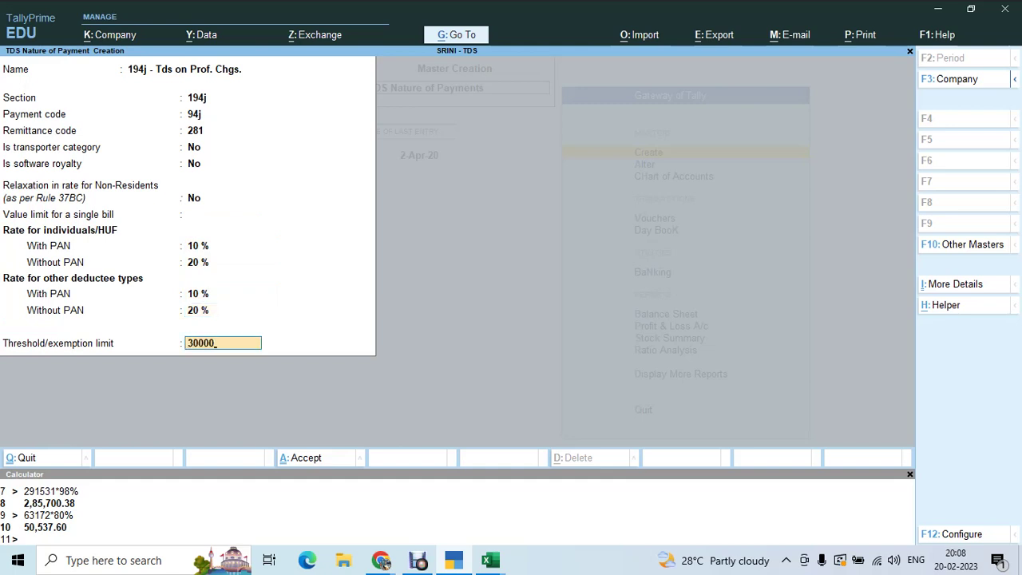
key("Return")
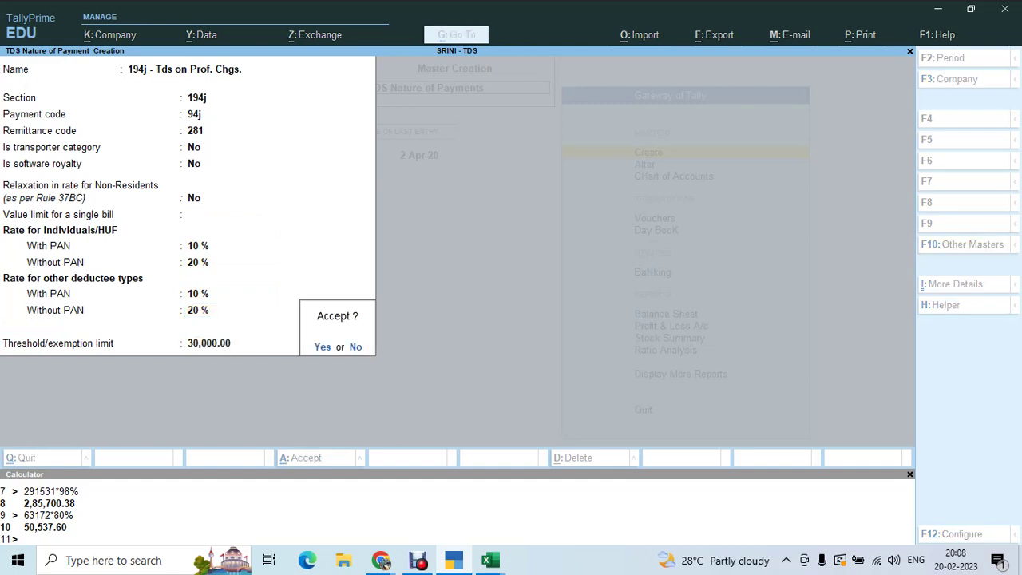
key("y")
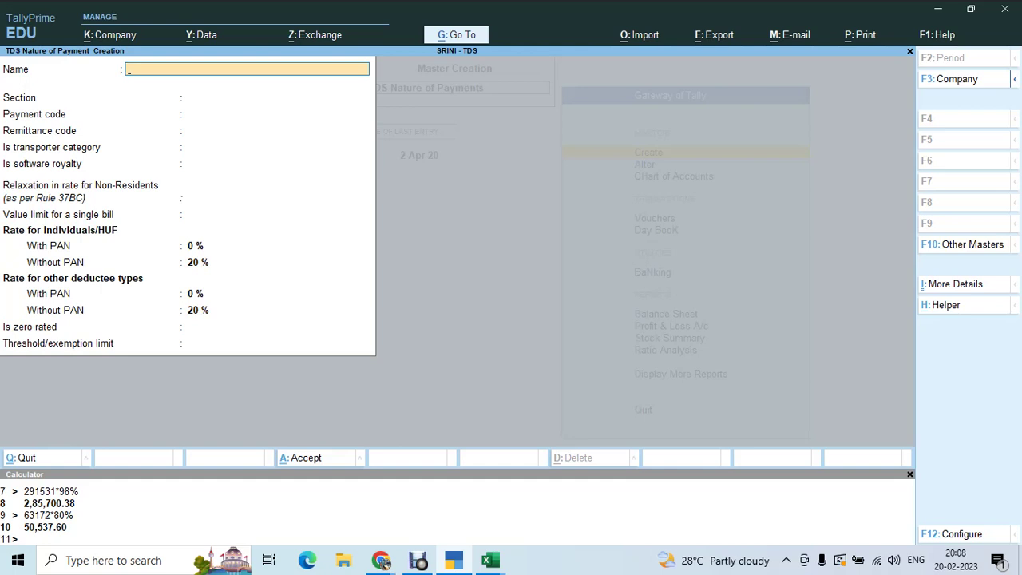
key("Escape")
- Create a ledger named 'Prof. chgs.' under Indirect Expenses
key("Up")
key("Up")
key("Up")
key("Up")
key("Up")
key("Up")
key("Up")
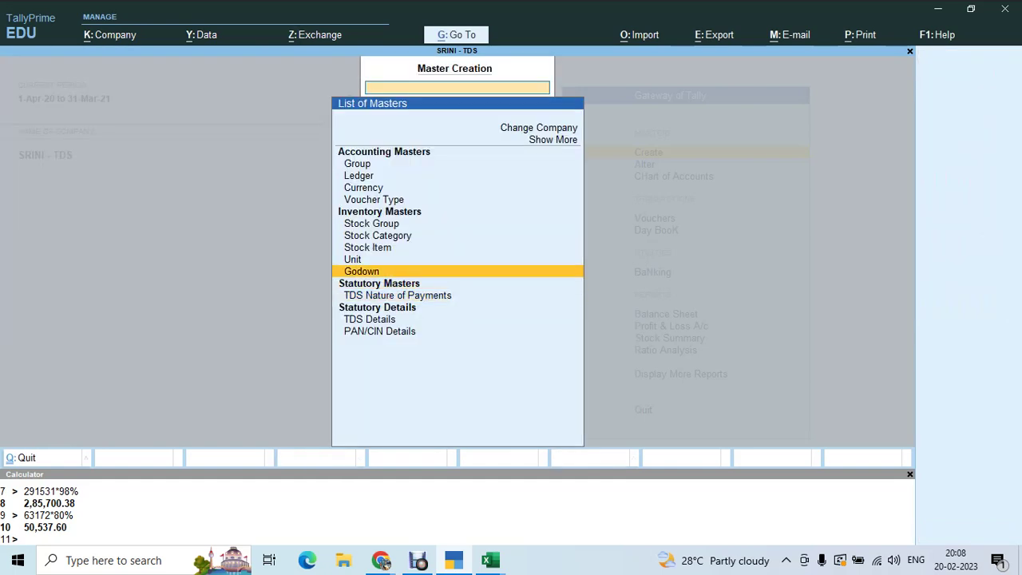
key("Up")
key("Up")
key("Up")
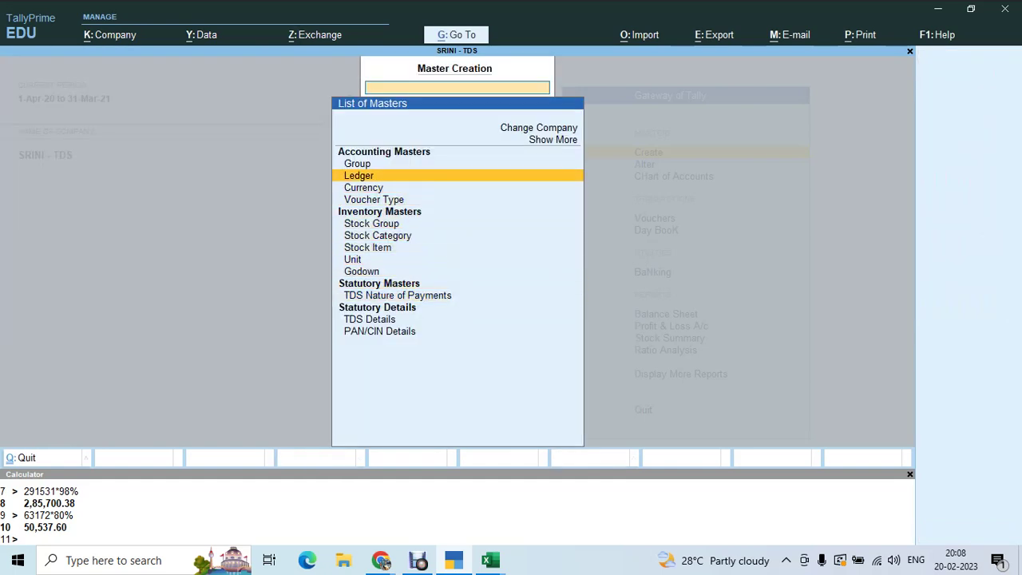
key("Return")
type("Prof. chgs.")
key("Return")
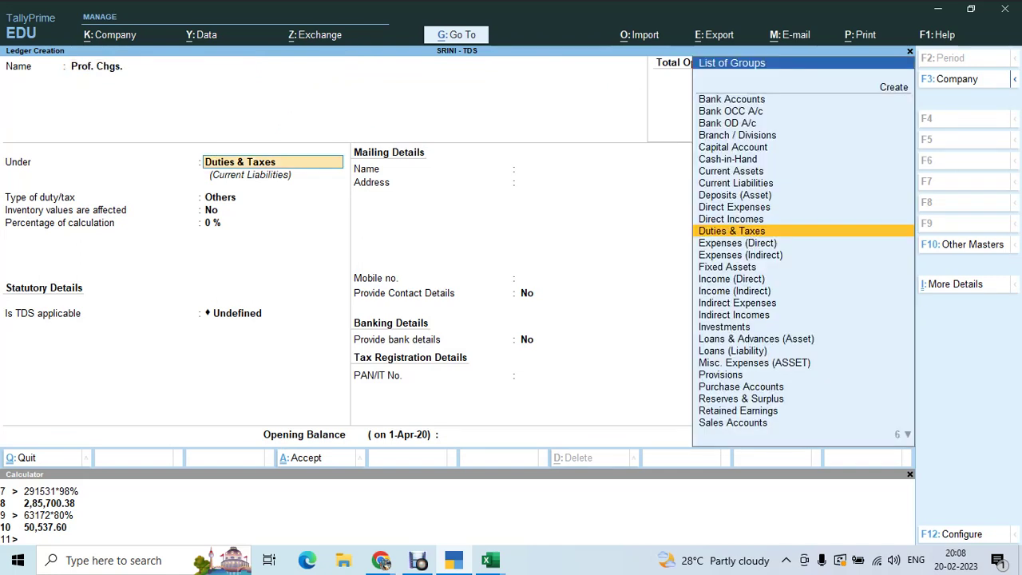
type("Ind")
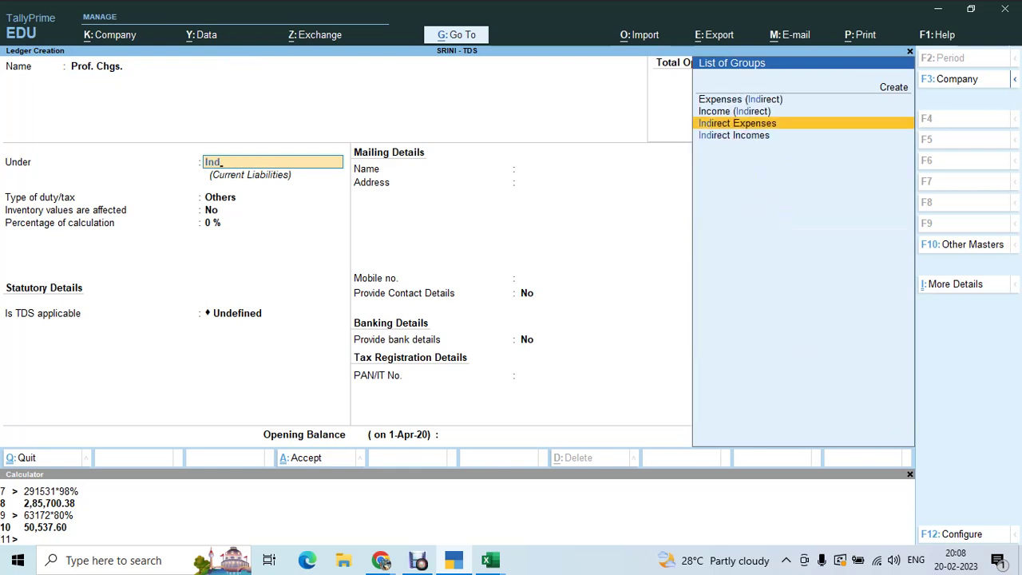
key("Return")
key("Return")
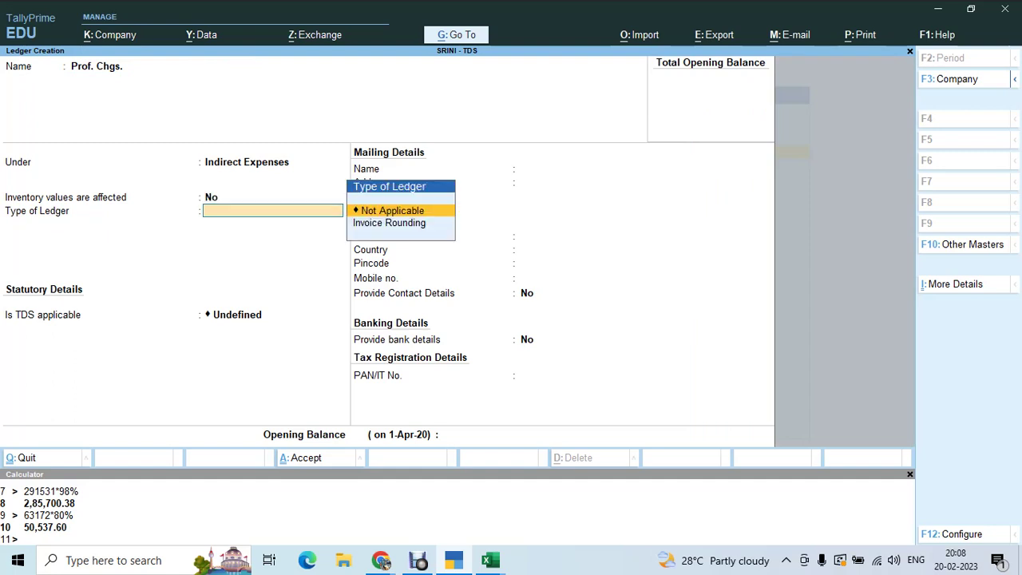
key("Return")
- Make the ledger TDS-applicable under 194j - Tds on Prof. Chgs. and save it
key("BackSpace")
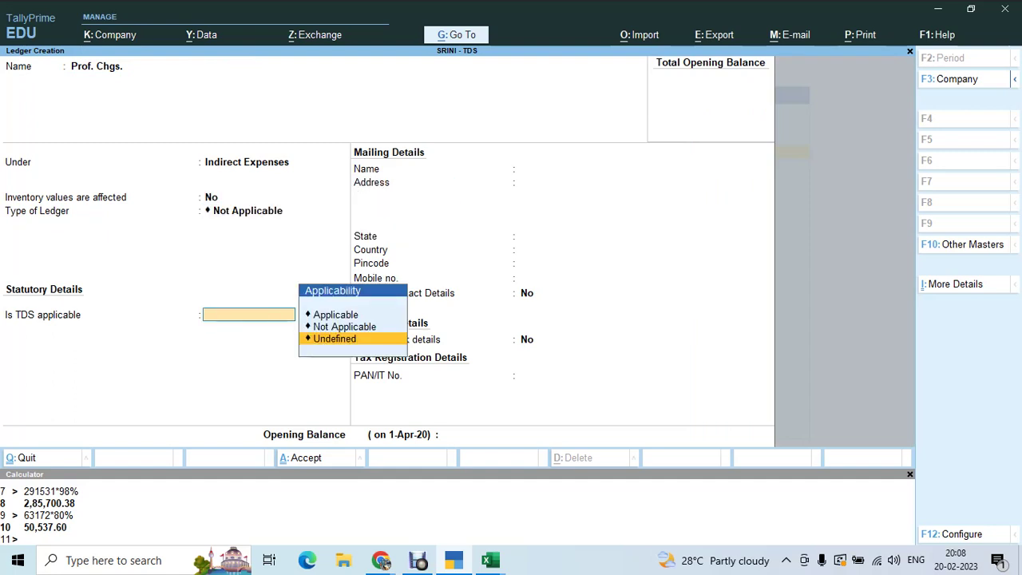
key("Up")
key("Up")
key("Return")
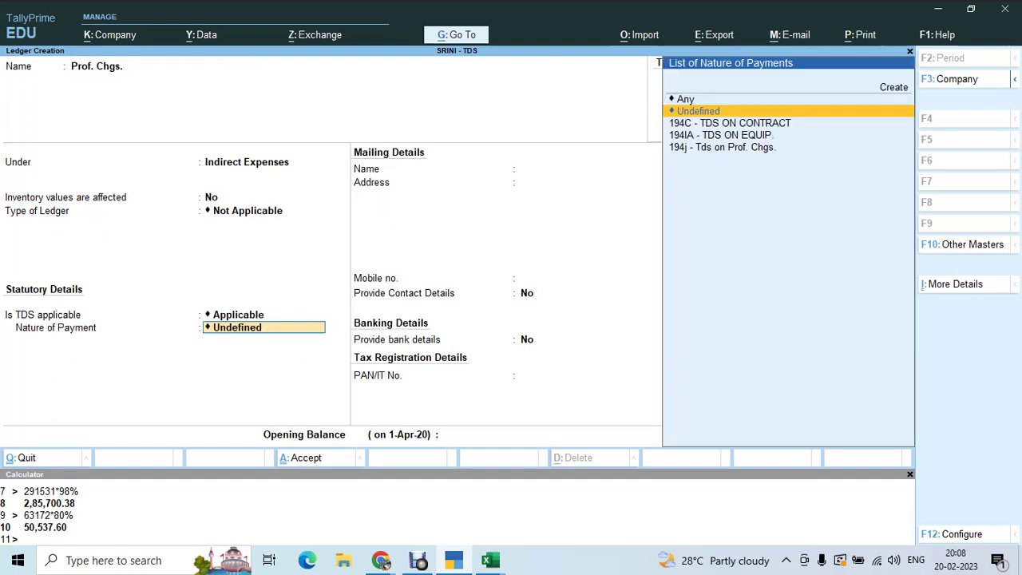
key("Down")
key("Down")
key("Down")
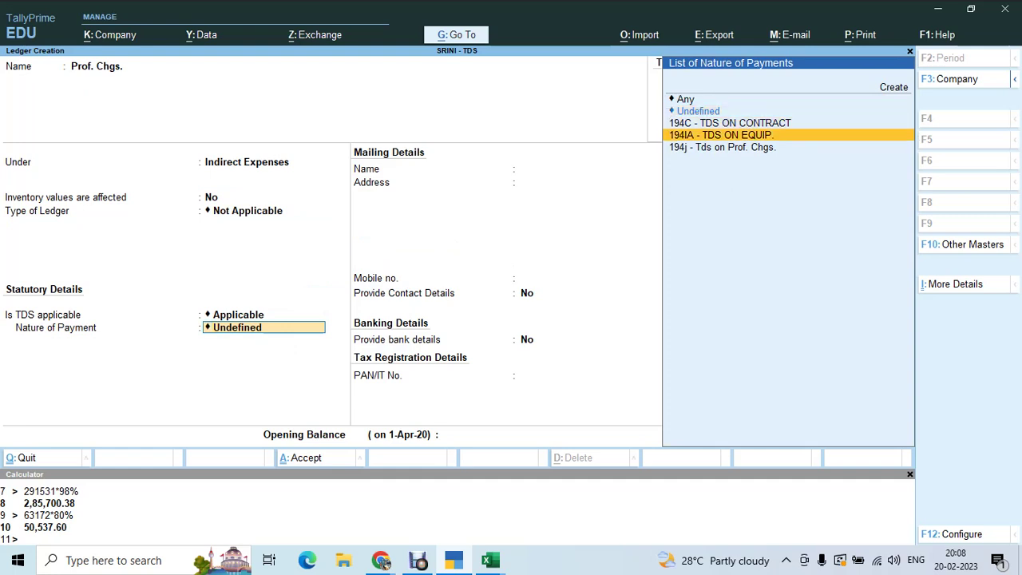
key("Return")
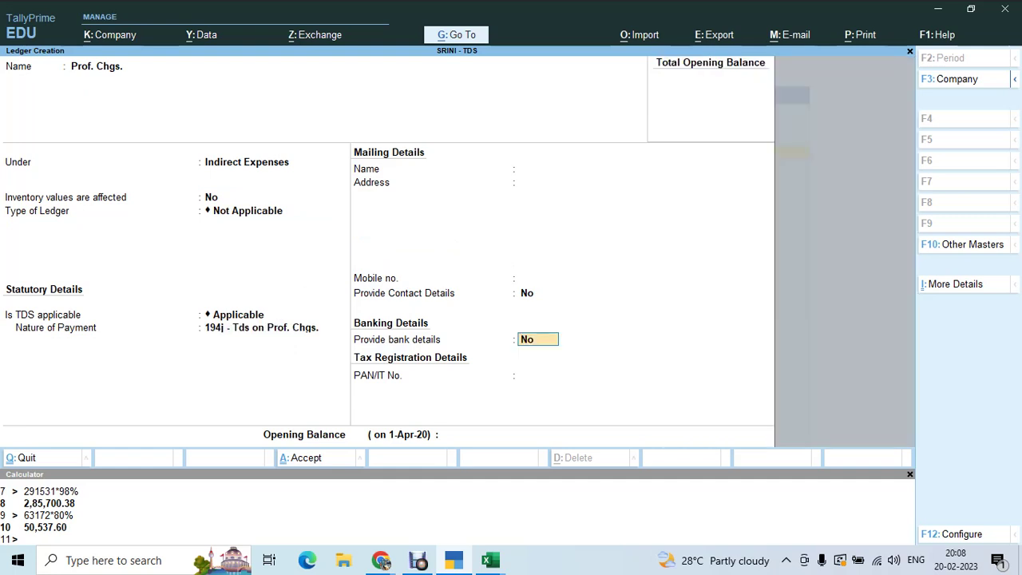
key("Return")
key("Return")
key("Return")
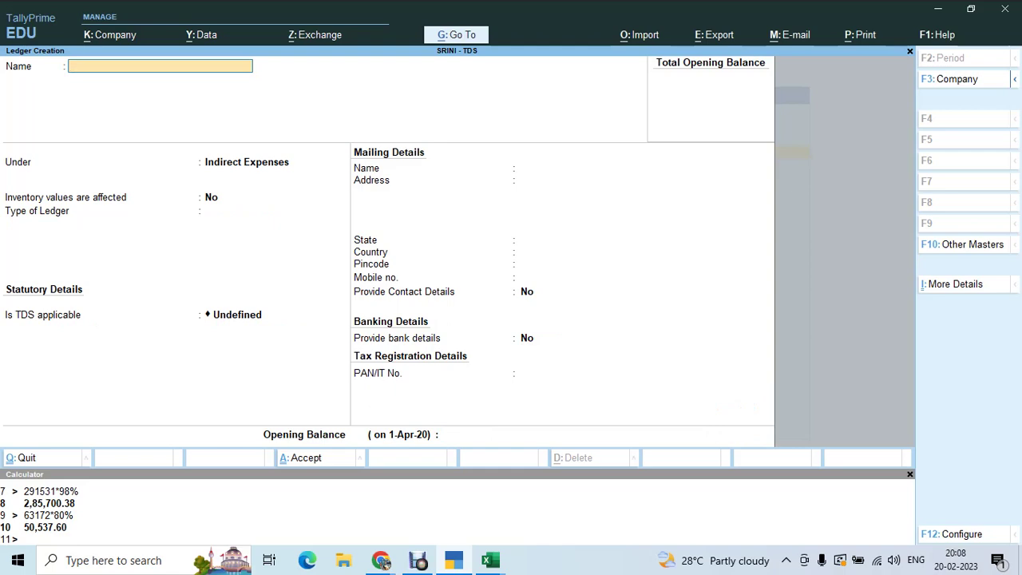
- Copy the first party's PAN from row 25 of the Excel sheet
key("alt+Tab")
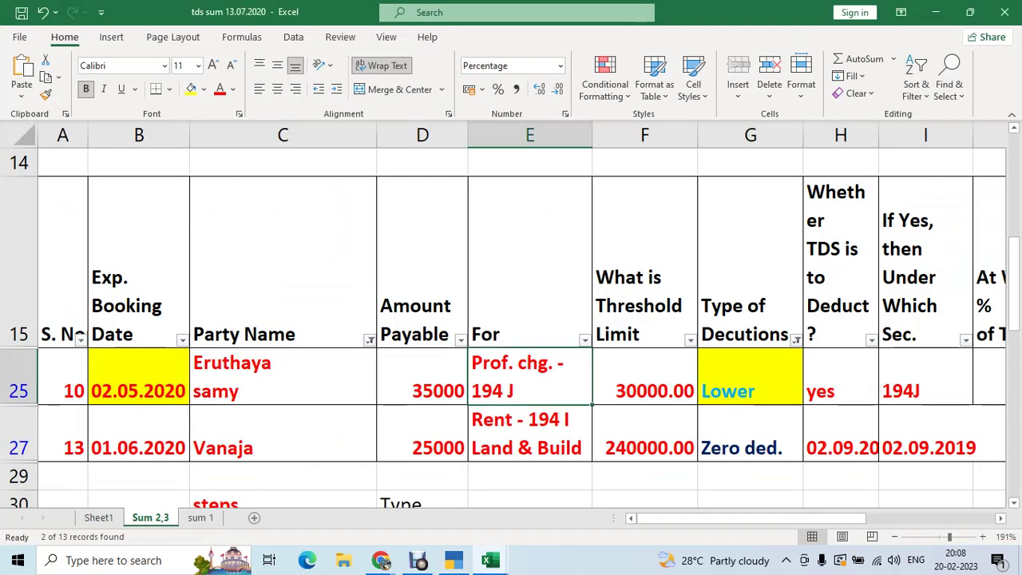
key("Right")
key("Right")
key("Right")
key("Right")
key("Right")
key("Right")
key("Right")
key("Right")
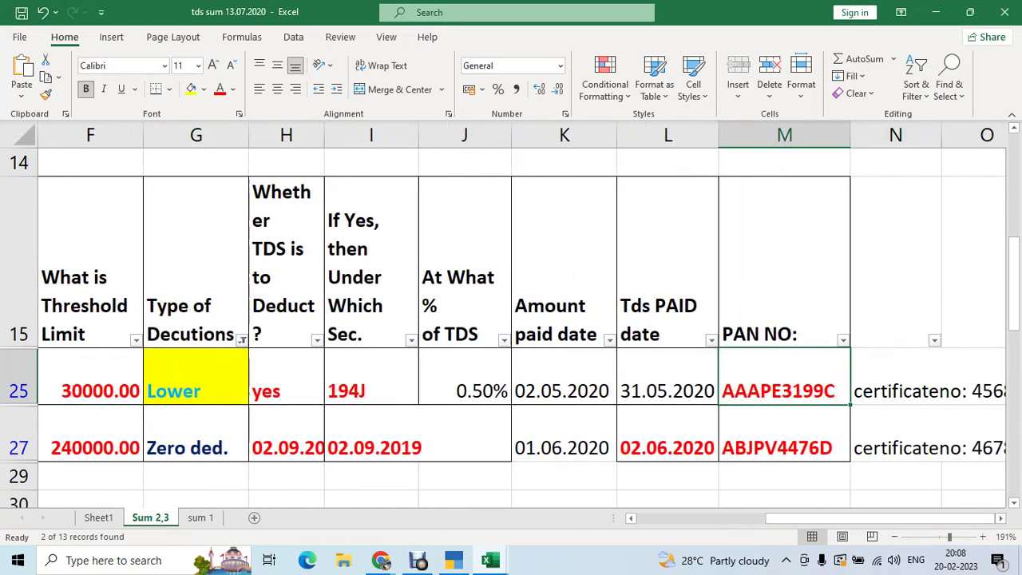
key("ctrl+c")
key("alt+Tab")
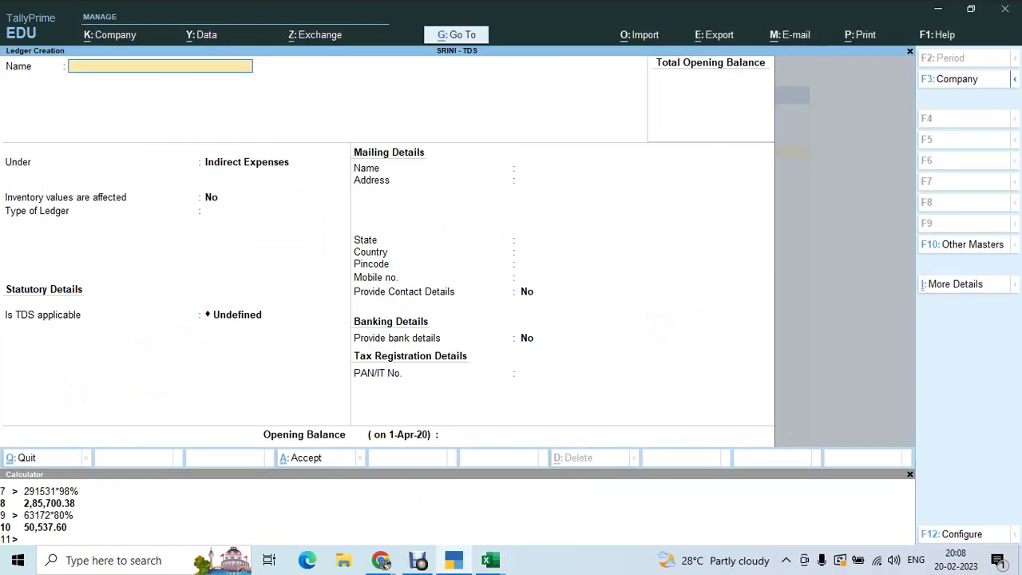
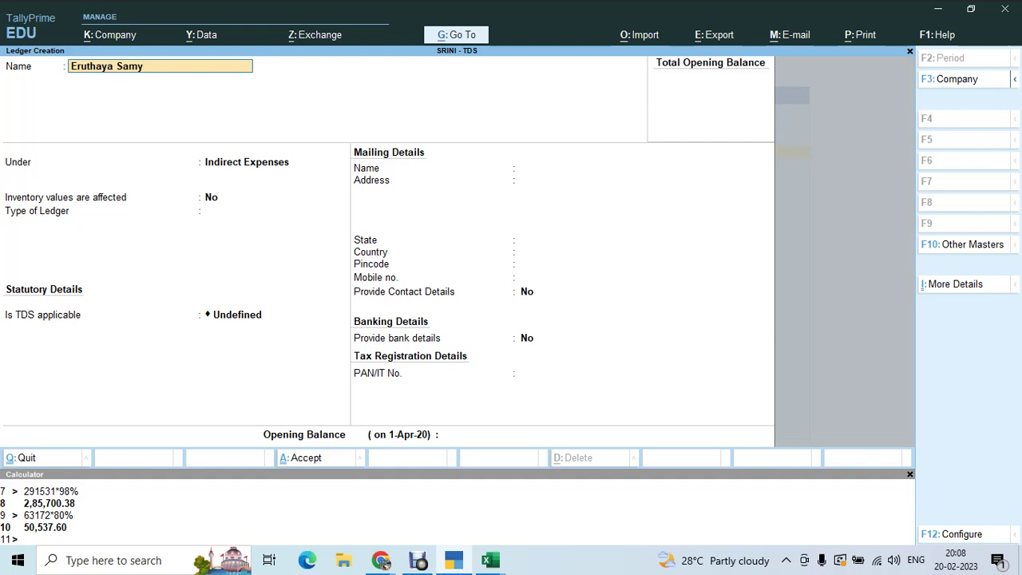
- Name the party ledger under Sundry Creditors, bill-by-bill, with a 30-day credit period
key("Return")
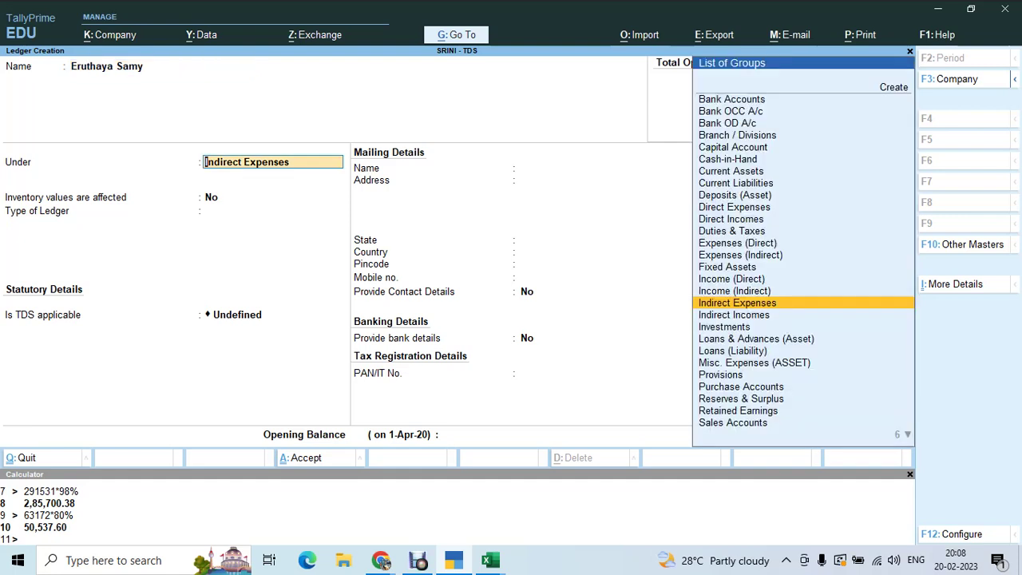
type("Sund")
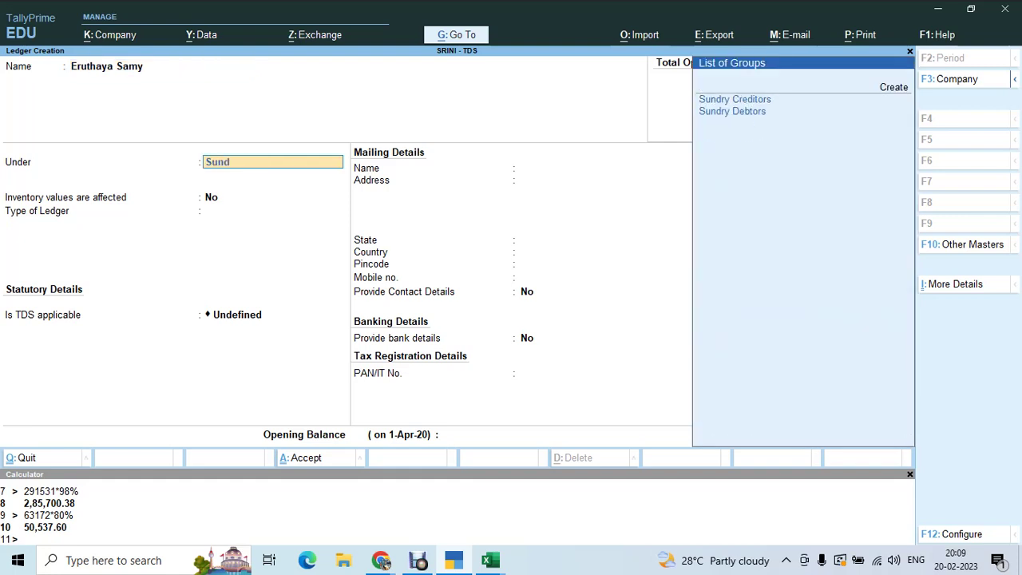
key("Return")
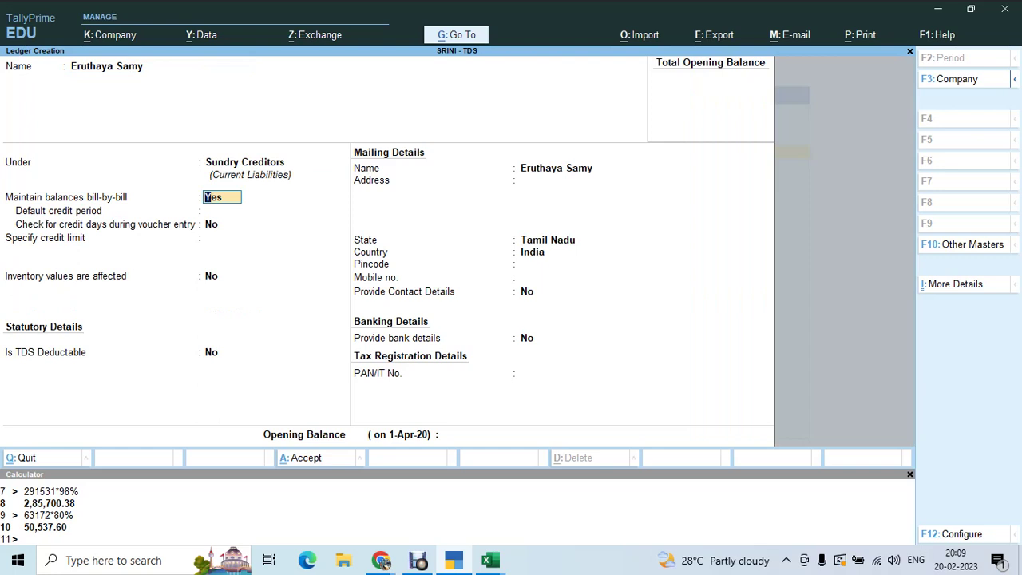
key("Return")
type("30")
key("Return")
key("Return")
key("Return")
key("Return")
- Mark the party TDS deductible with deductee type Individual/HUF - Resident
key("BackSpace")
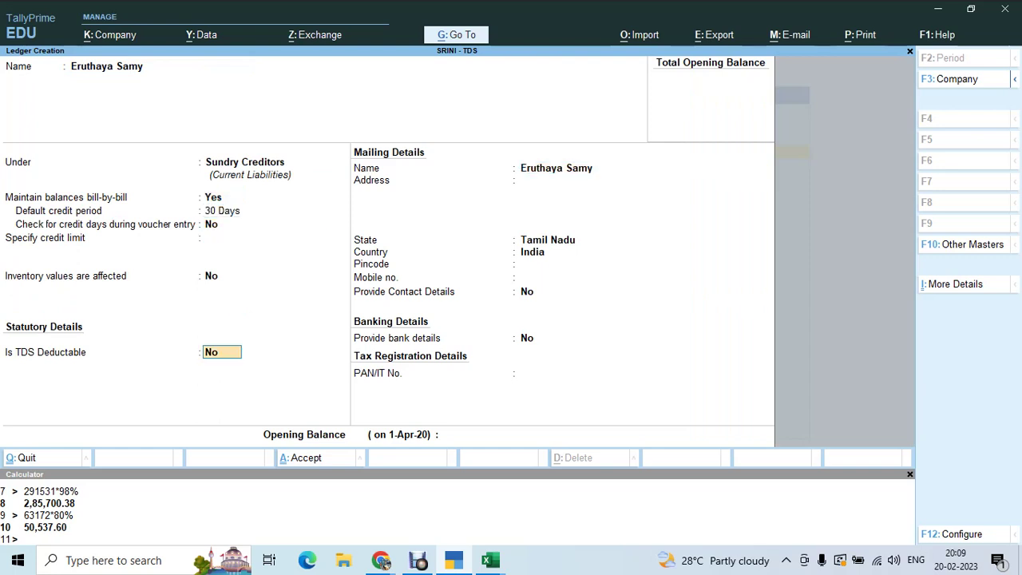
type("y")
key("Return")
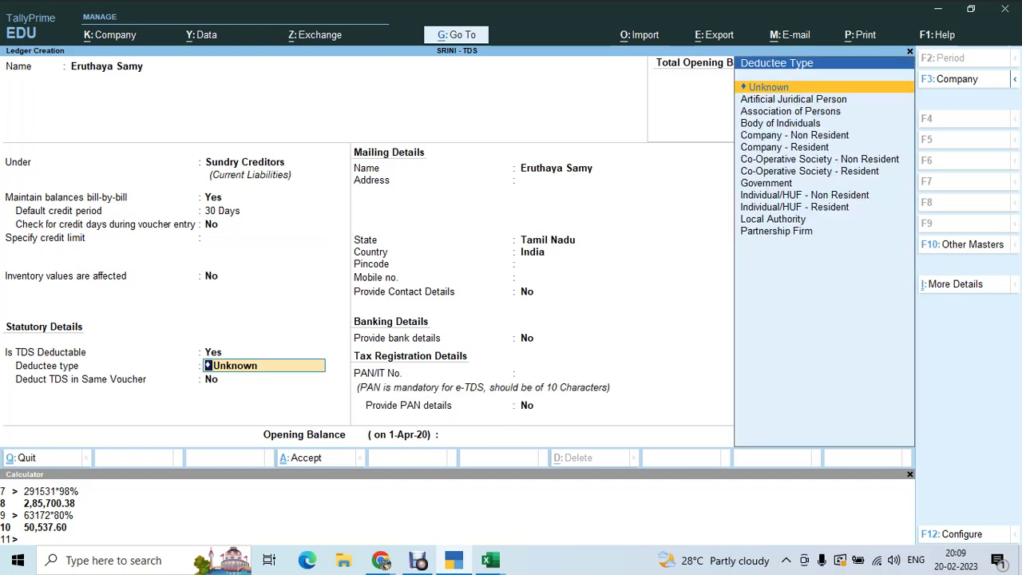
type("ind")
key("Down")
key("Down")
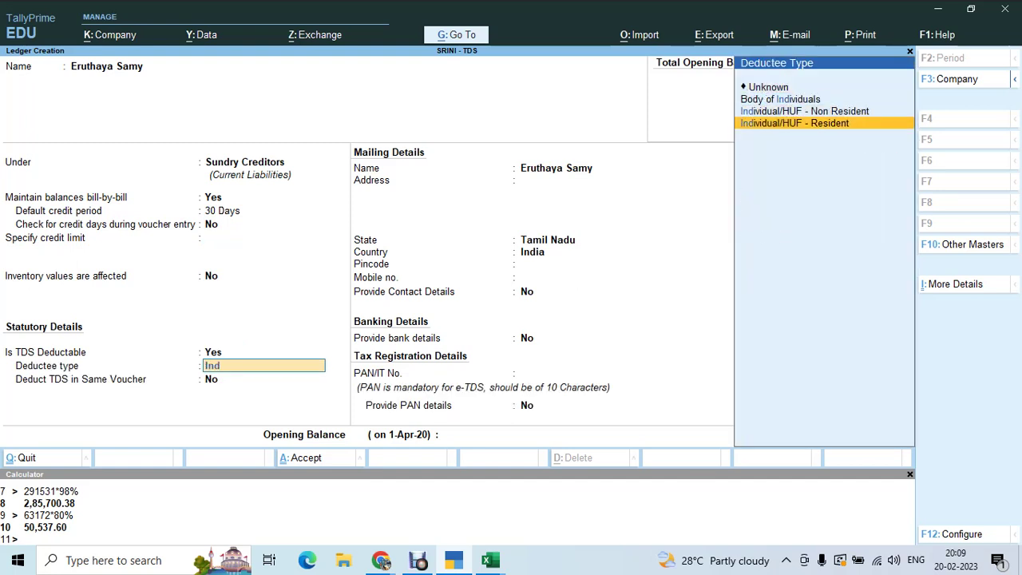
key("Return")
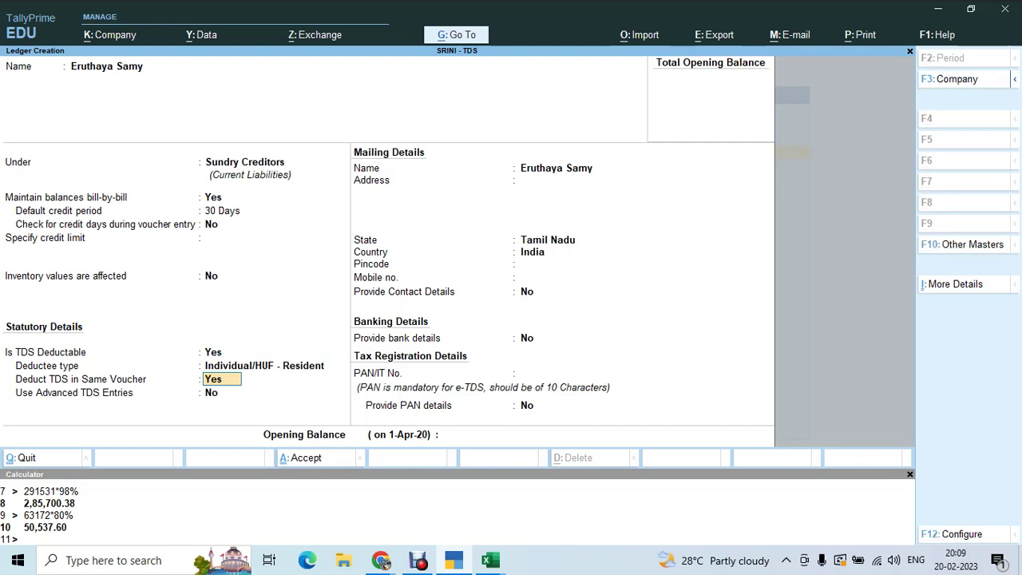
key("alt+Tab")
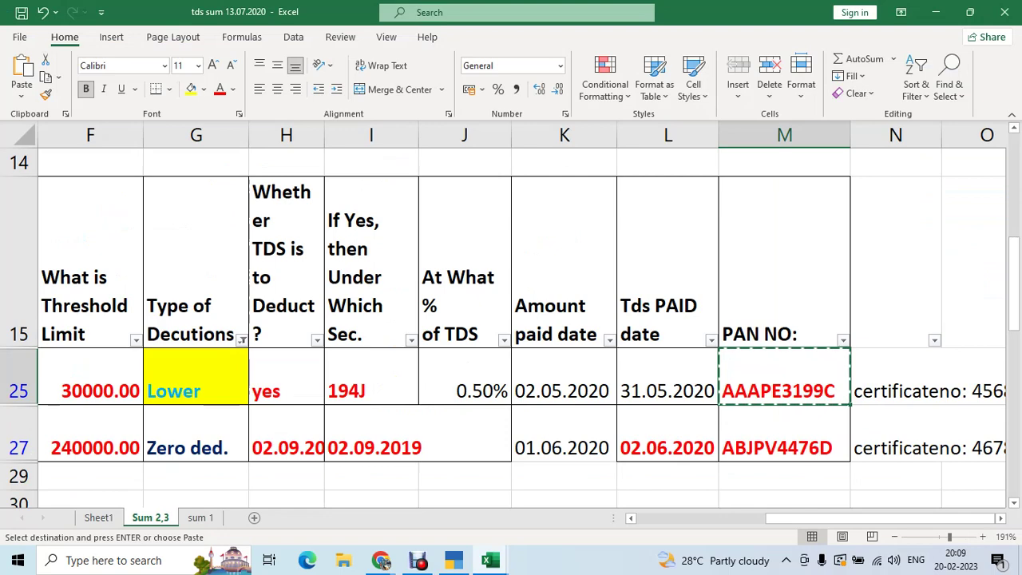
key("alt+Tab")
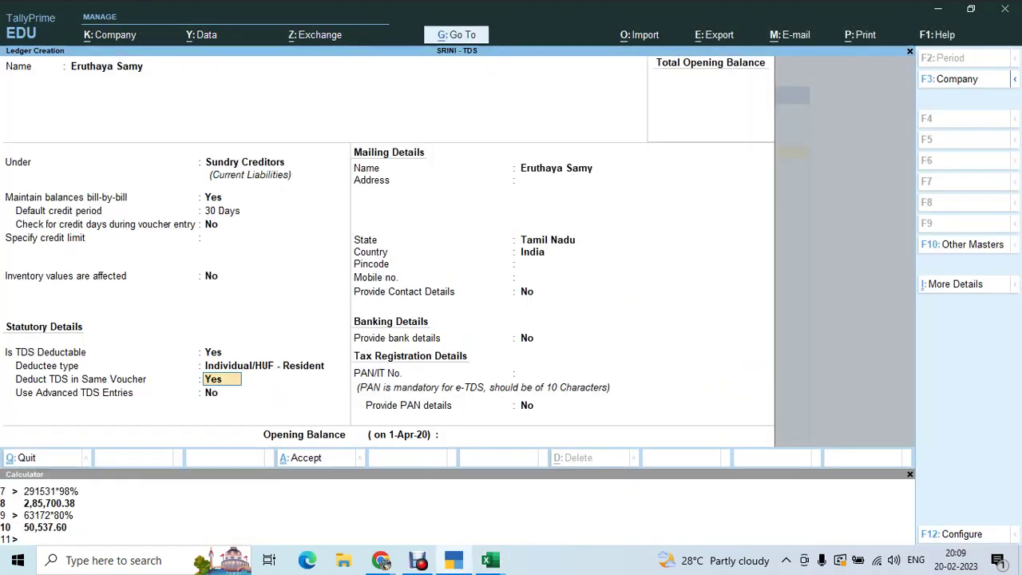
- Deduct TDS in the same voucher under 194j professional charges
key("Return")
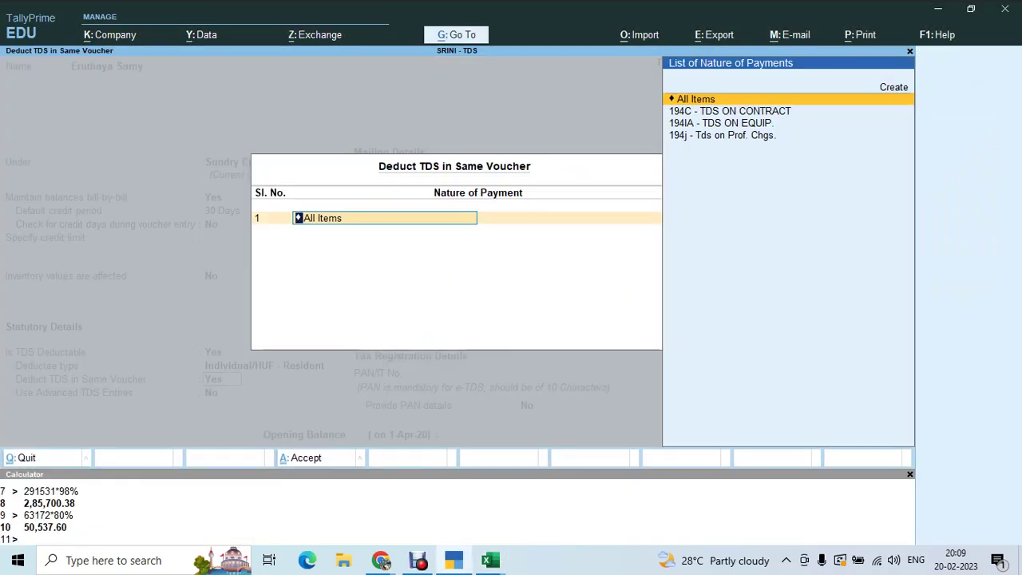
key("Down")
key("Down")
key("Down")
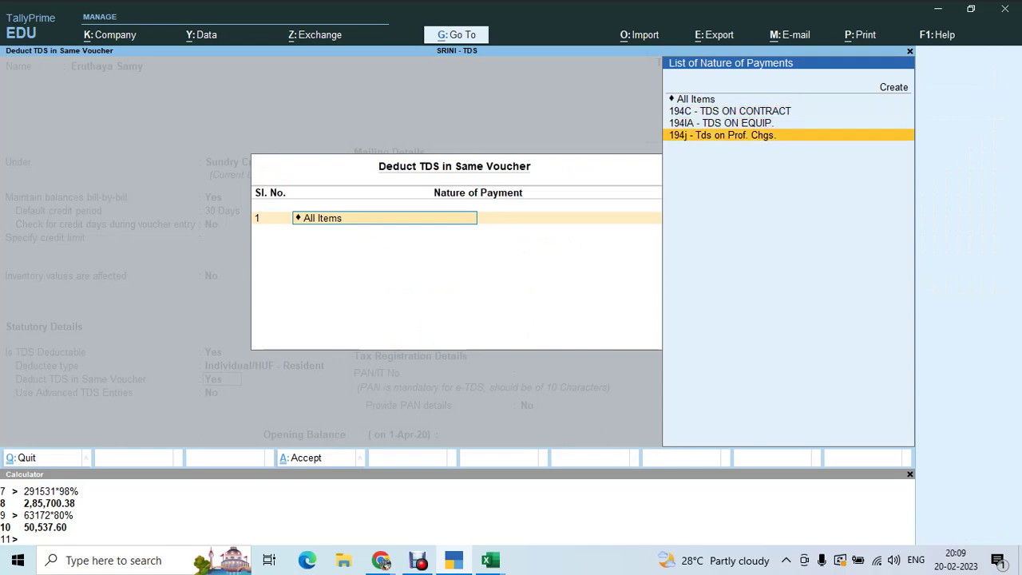
key("Return")
key("Return")
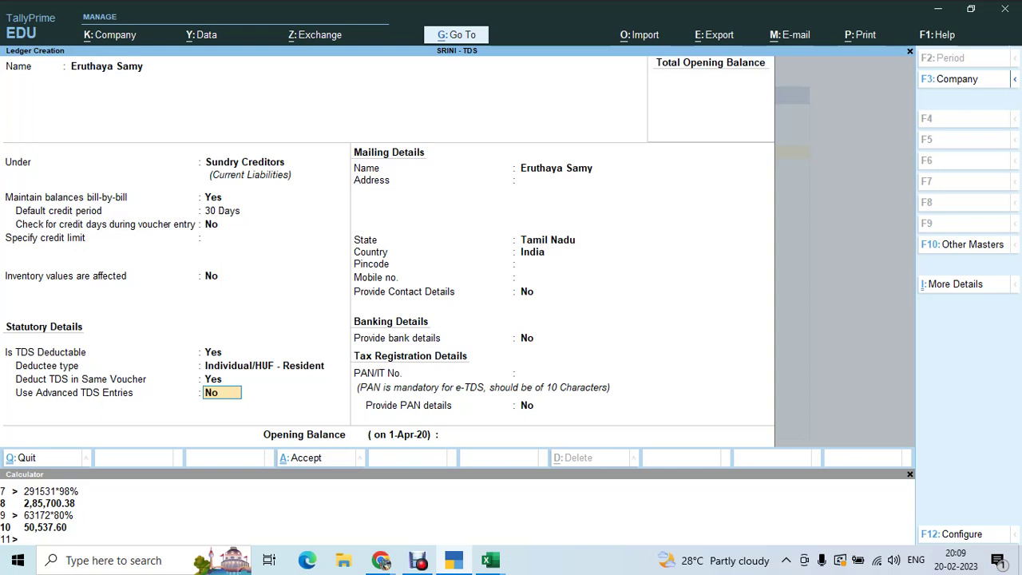
- Enable Advanced TDS Entries and set Set/Alter Zero / Lower Deduction to Yes
type("y")
key("Return")
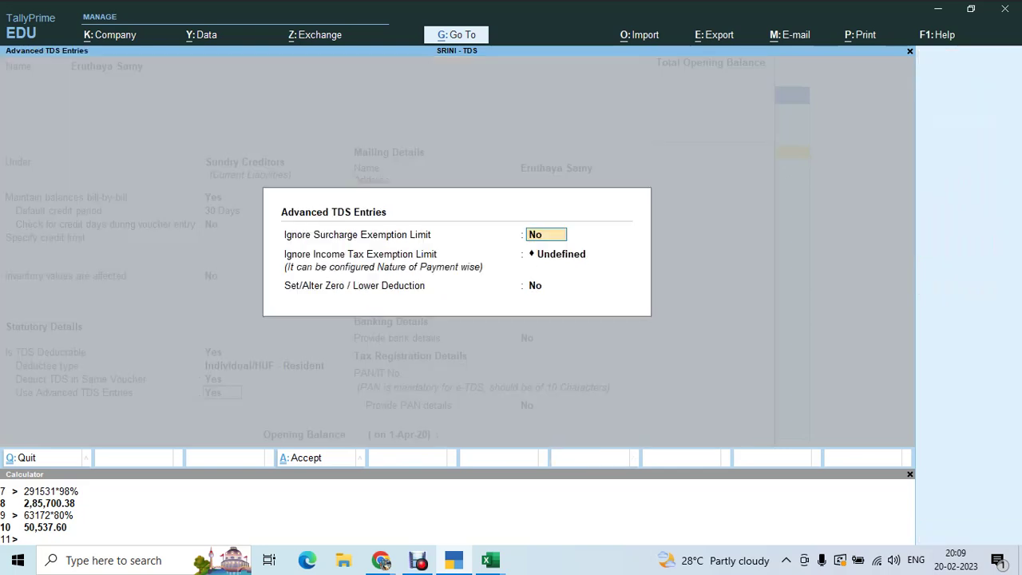
key("Escape")
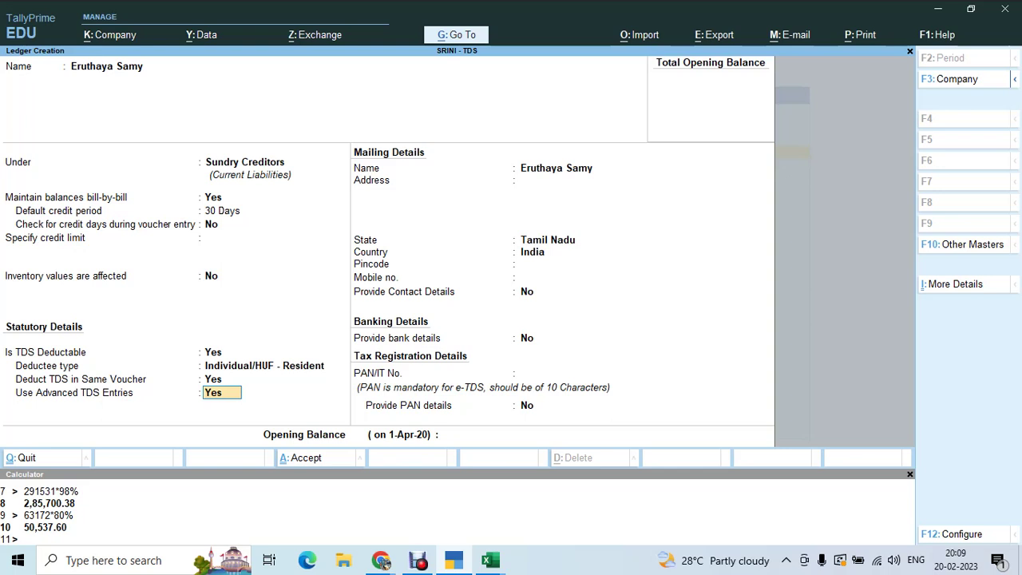
key("Return")
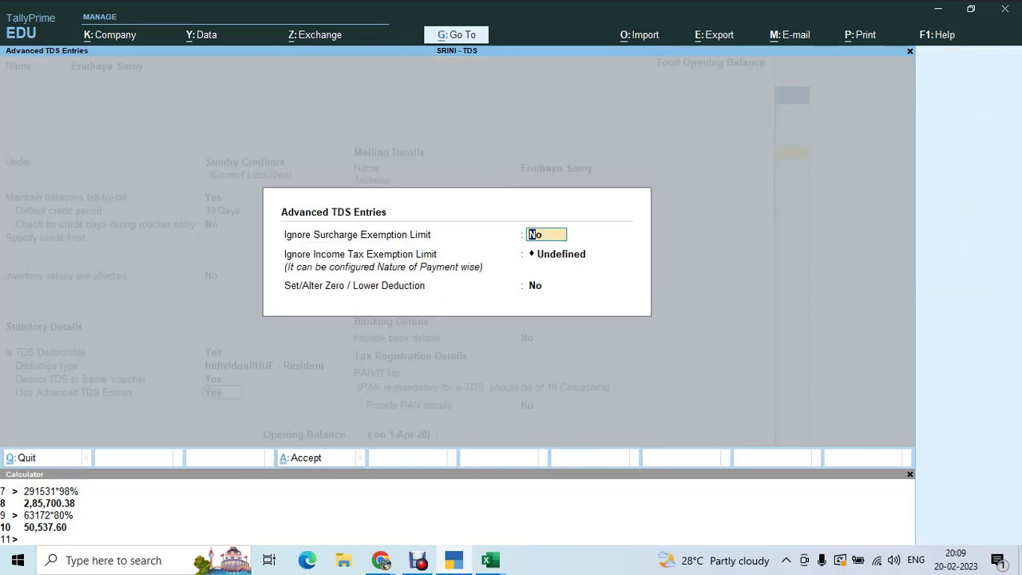
key("Return")
key("Return")
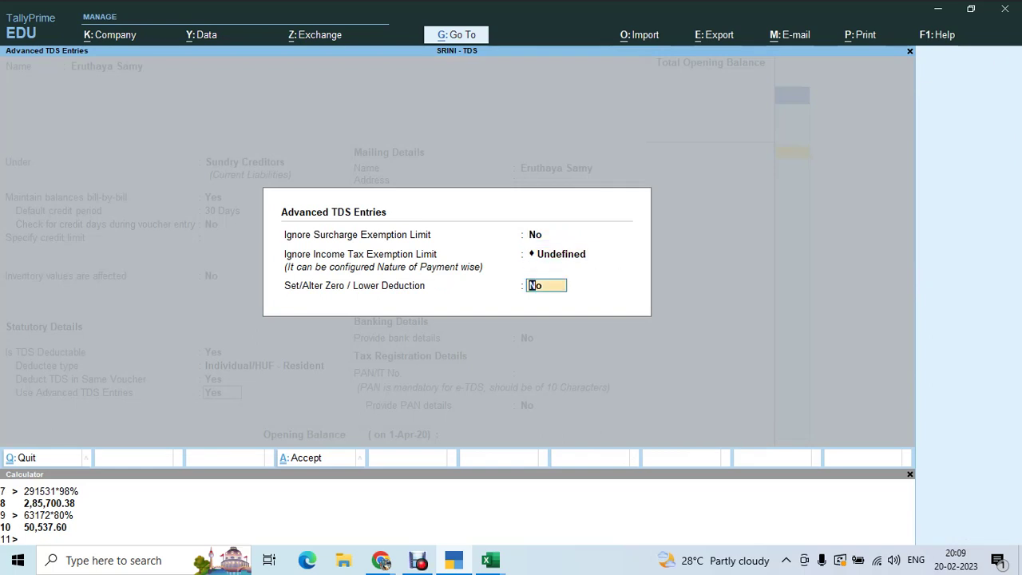
type("y")
key("Return")
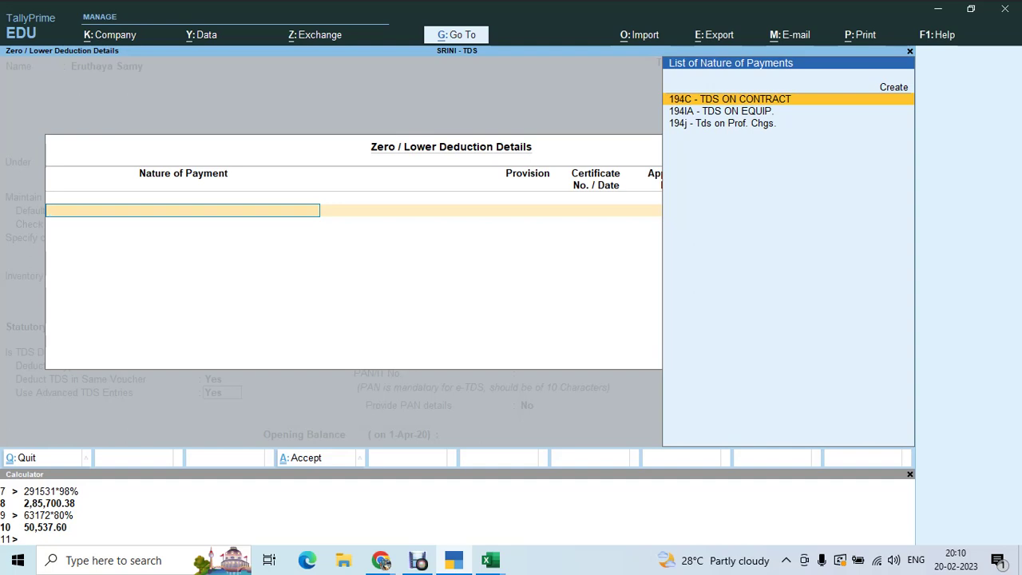
- Add a 194j deduction row with provision 197A, a certificate number, and 1-4-2020 to 31-3-2021 dates
key("Down")
key("Down")
key("Return")
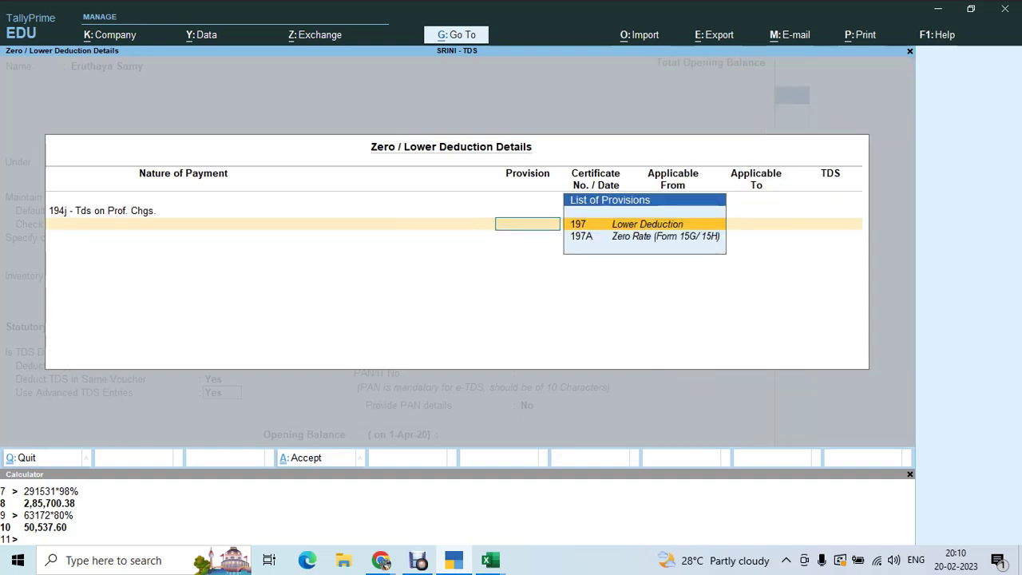
key("Return")
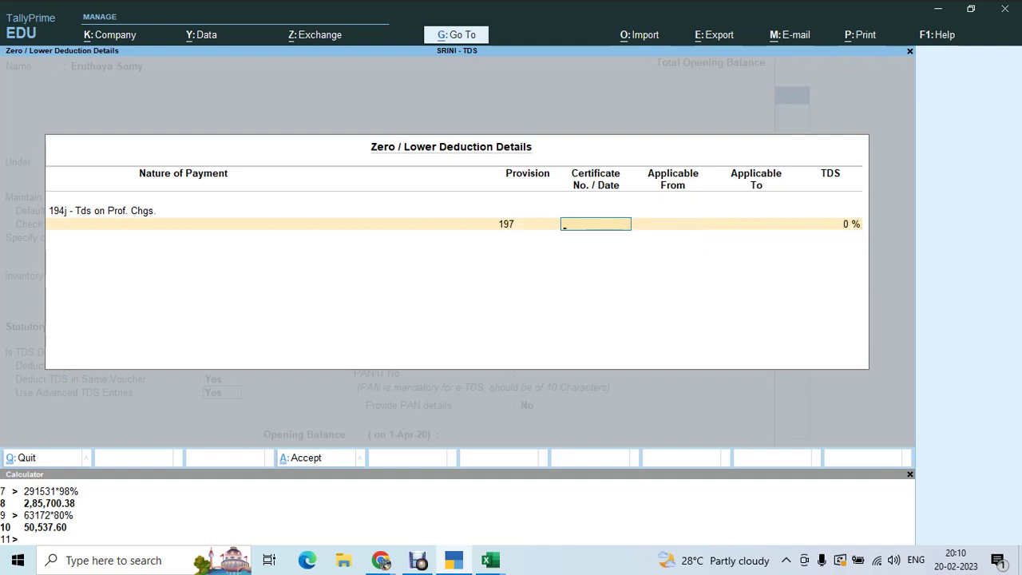
key("BackSpace")
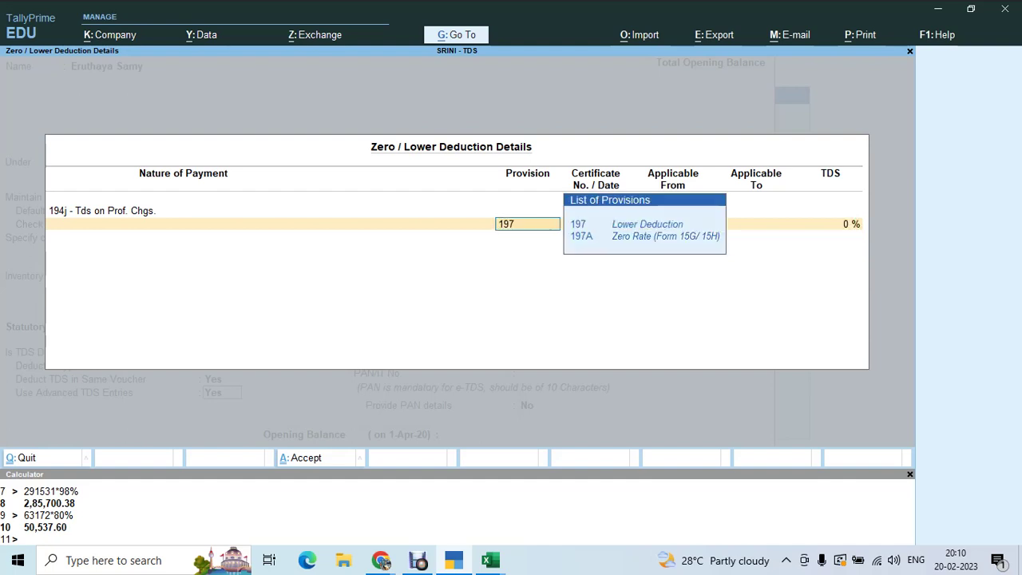
key("Down")
key("Return")
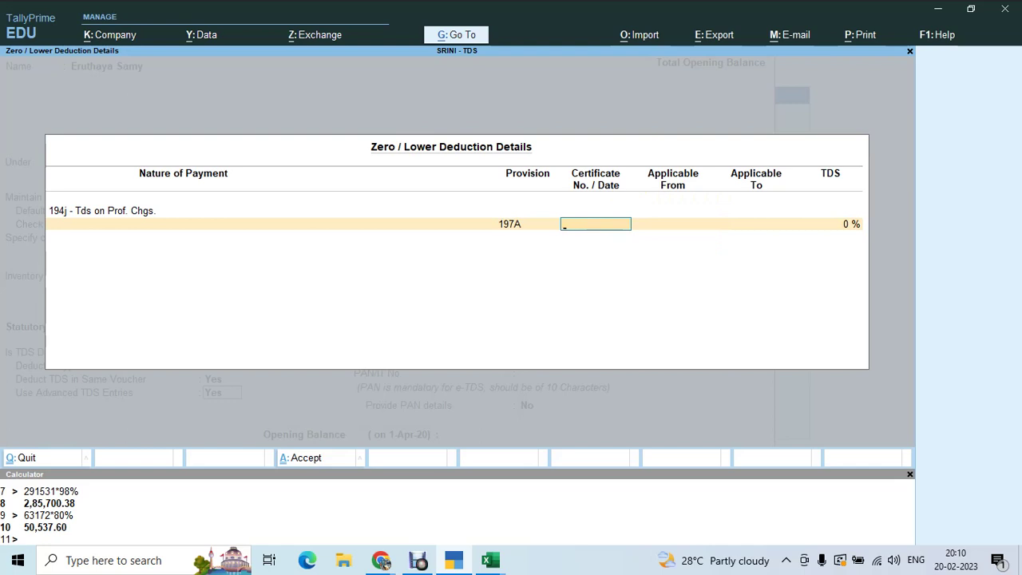
key("Return")
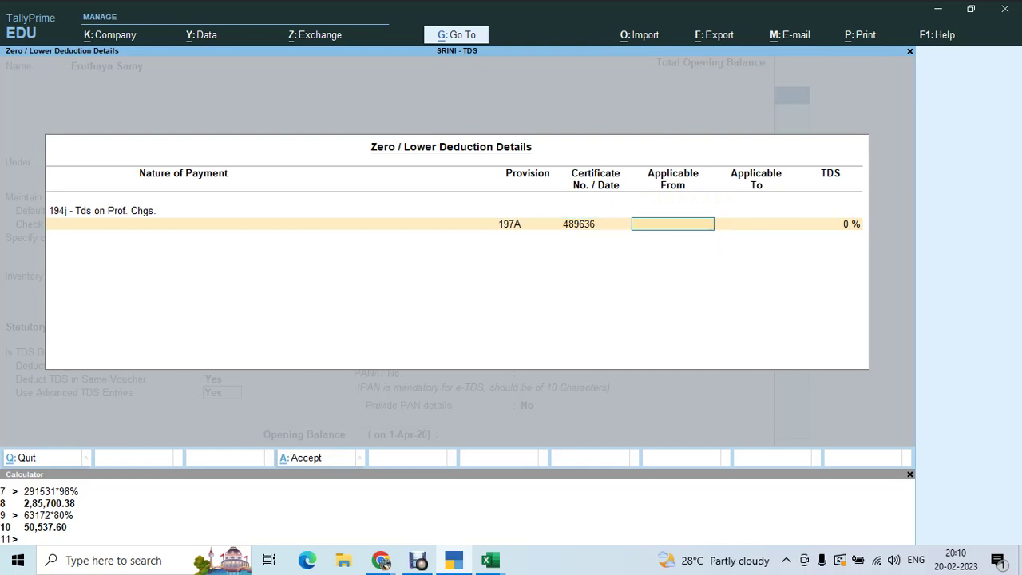
type("1-4-2020")
key("Return")
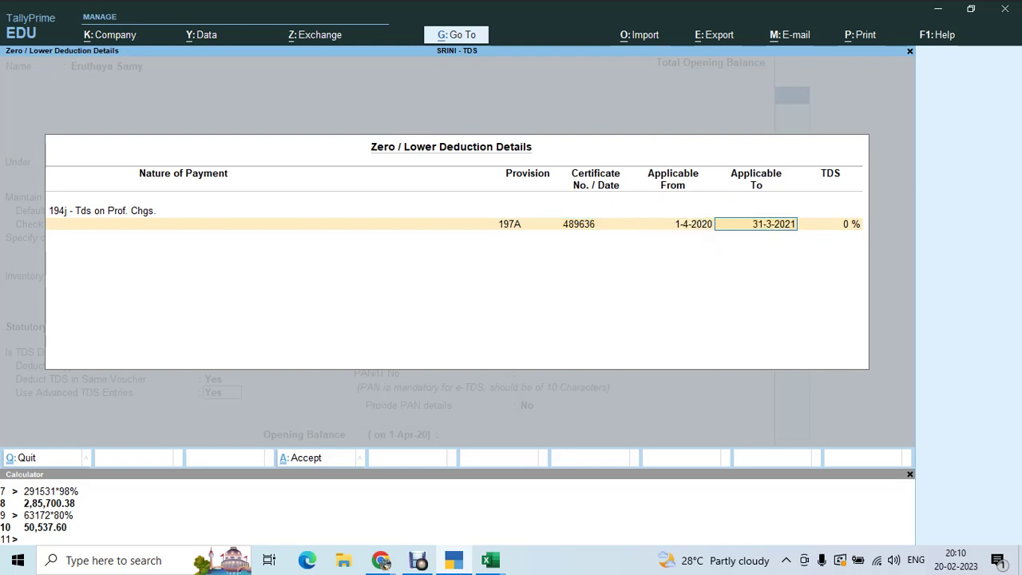
key("Return")
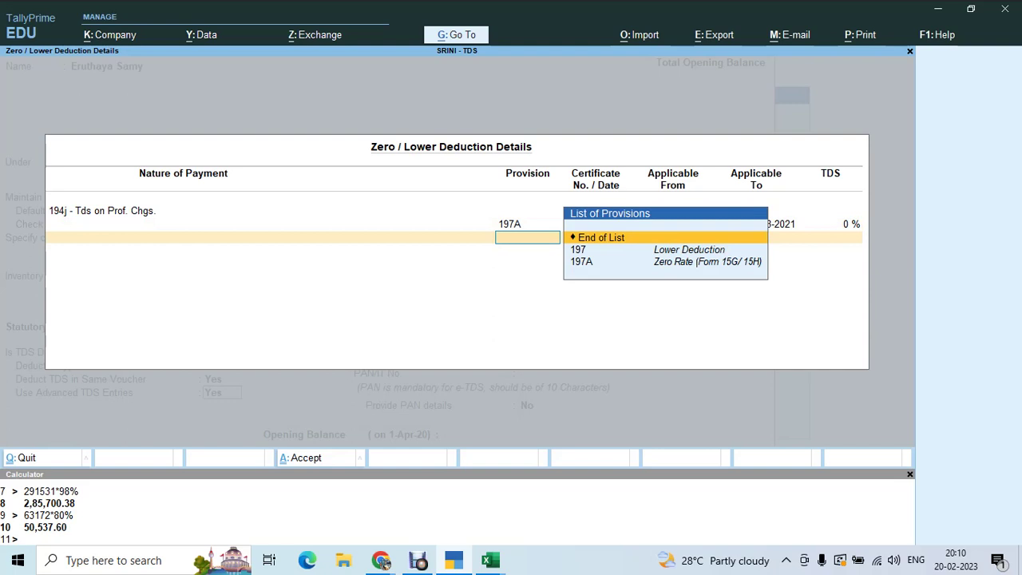
- Correct the provision to 197 Lower Deduction and enter the certificate number from Excel
key("BackSpace")
key("BackSpace")
key("BackSpace")
key("BackSpace")
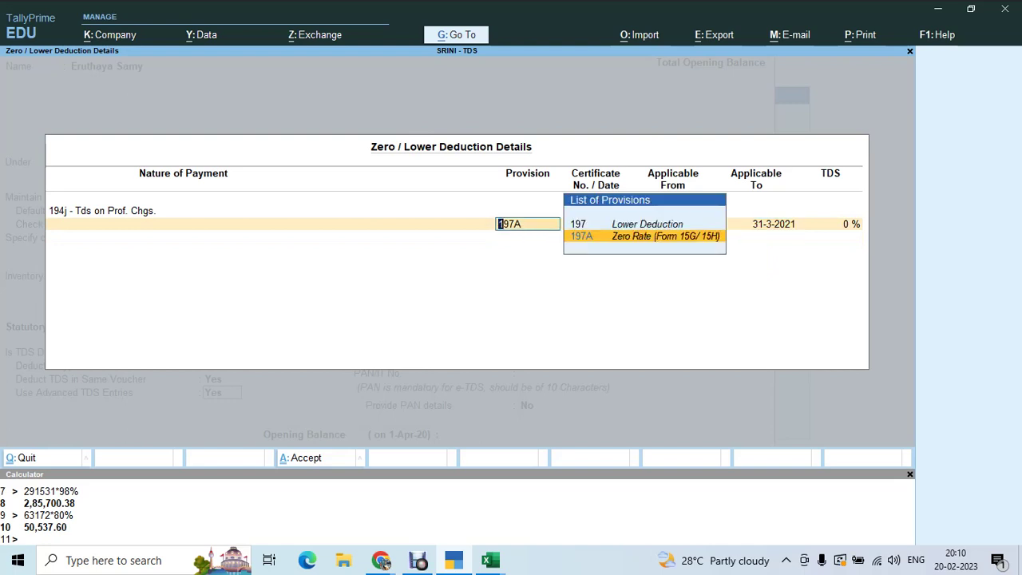
key("Up")
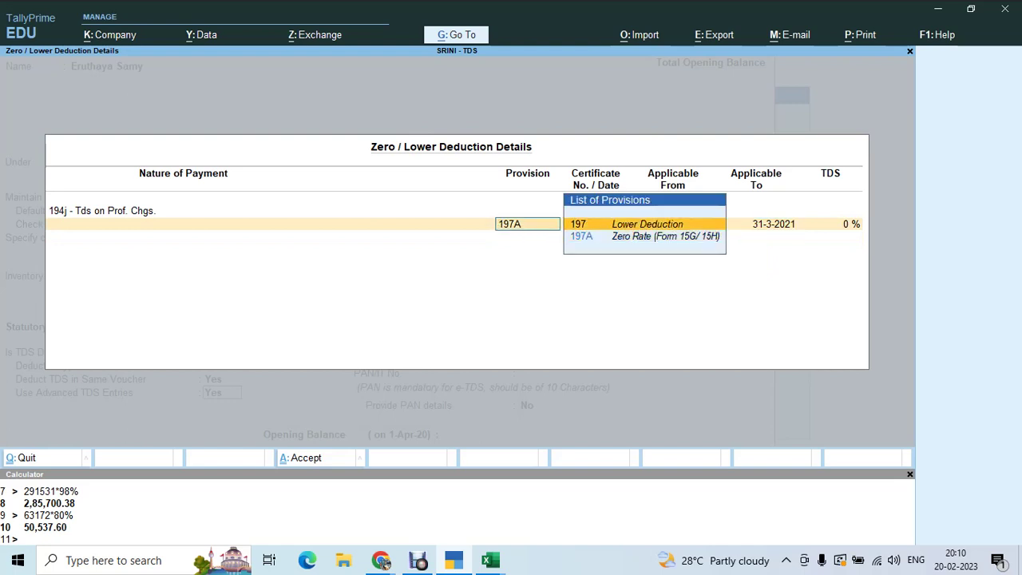
key("Return")
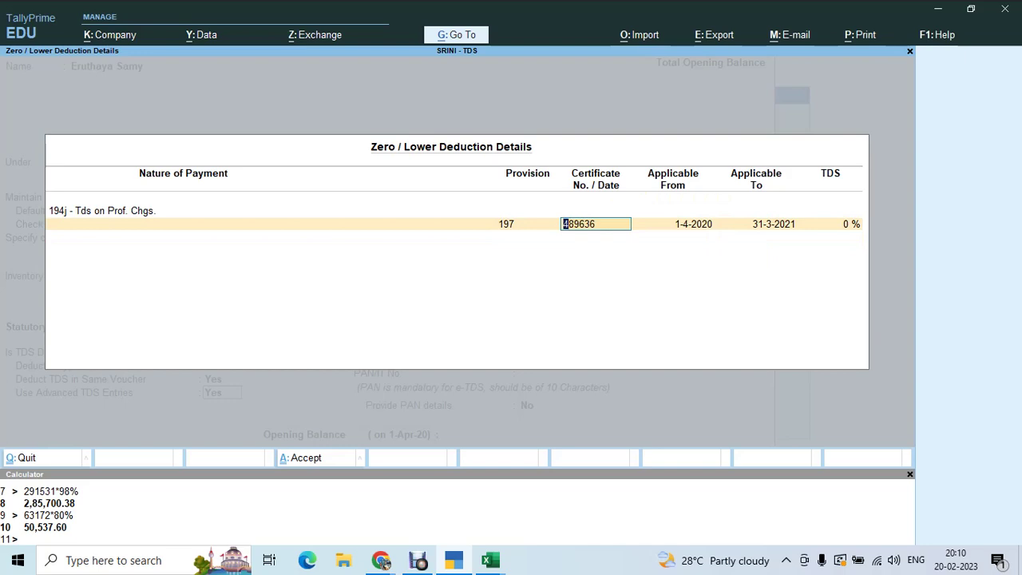
key("BackSpace")
key("alt+Tab")
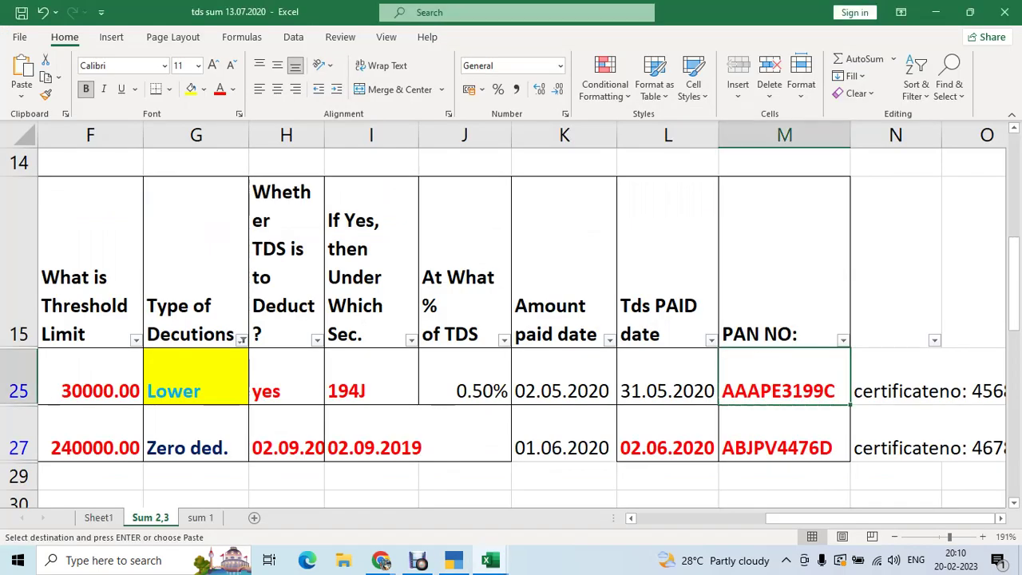
left_click(894, 390)
key("Right")
key("Right")
key("Left")
key("Left")
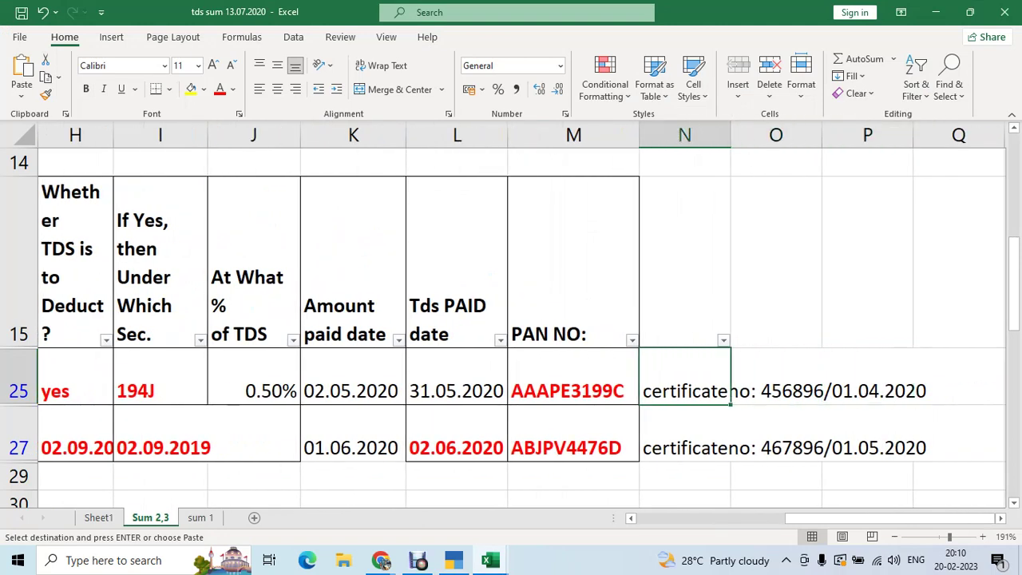
key("alt+Tab")
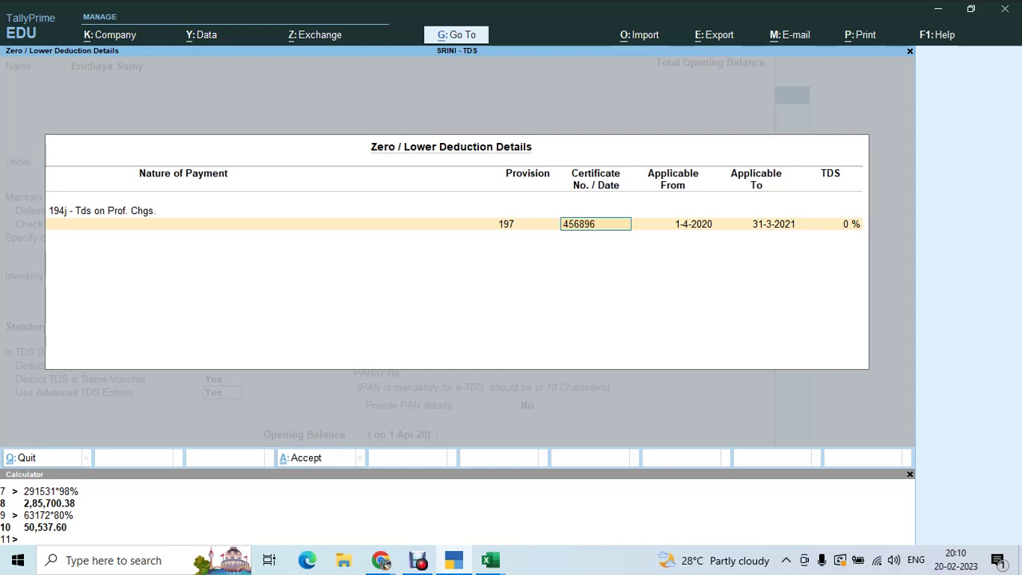
key("Return")
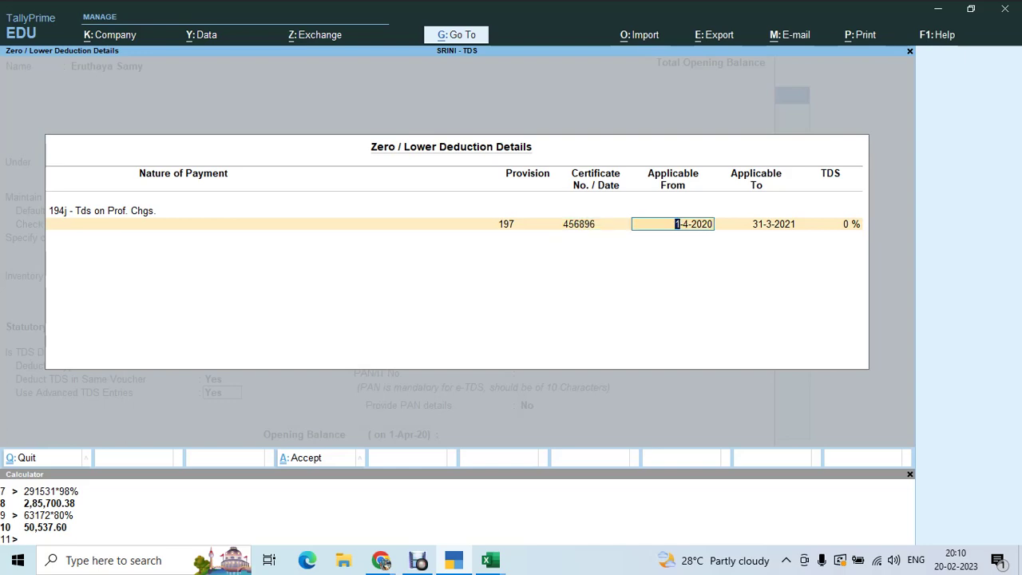
- Confirm the certificate dates against Excel and set the TDS rate to 0.50 %
key("alt+Tab")
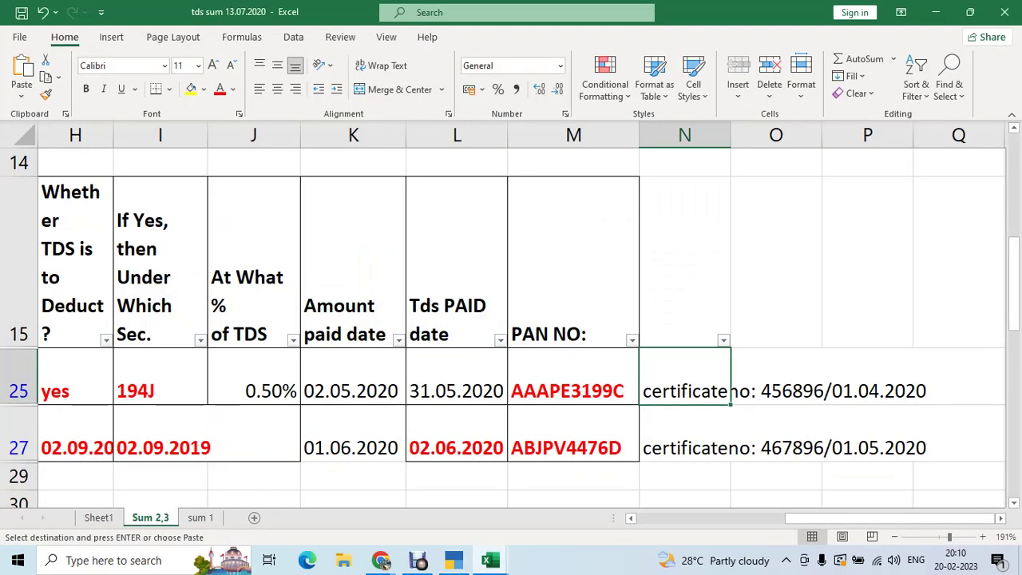
left_click(775, 376)
left_click(958, 376)
left_click(867, 376)
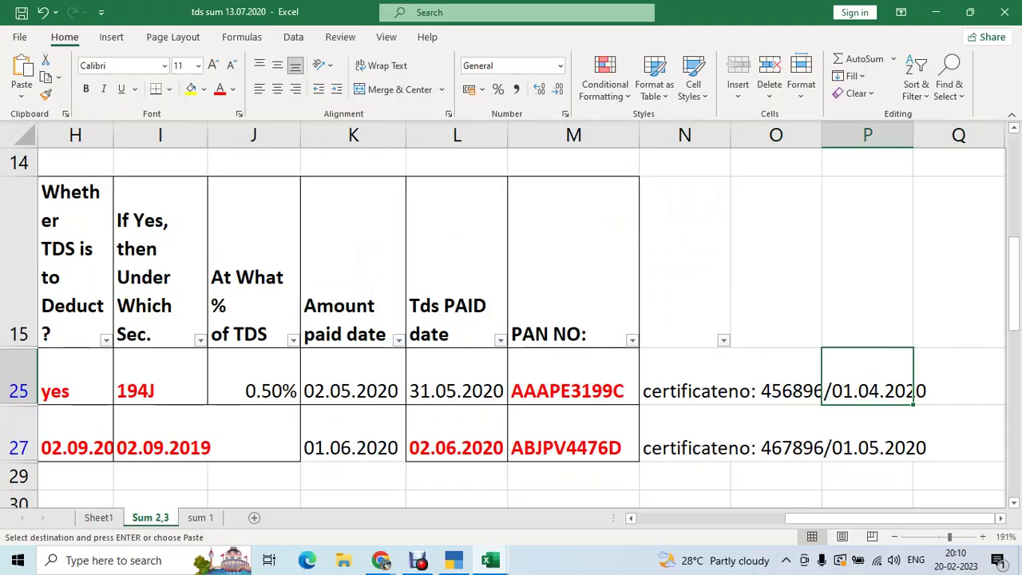
key("alt+Tab")
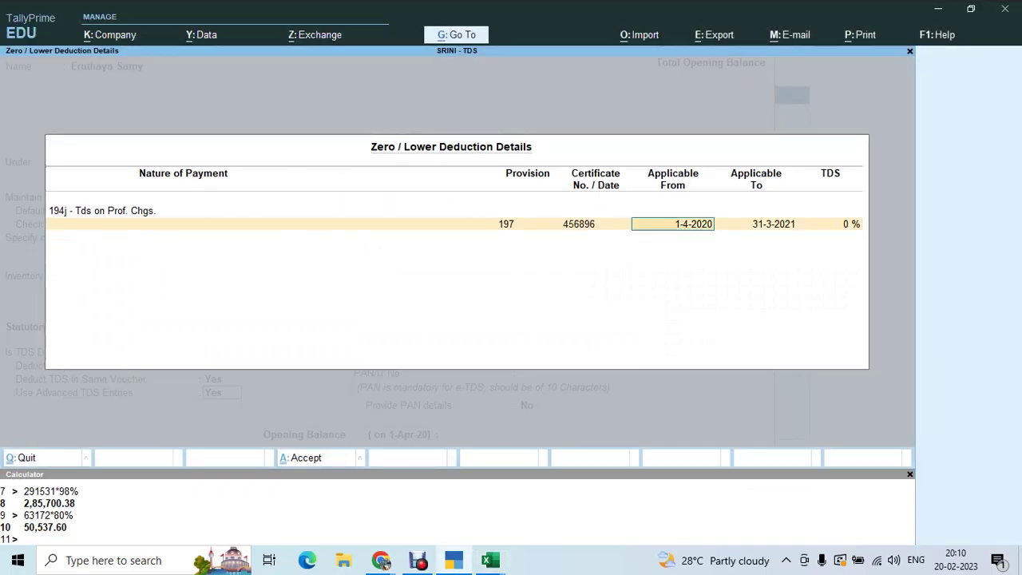
key("Return")
key("Return")
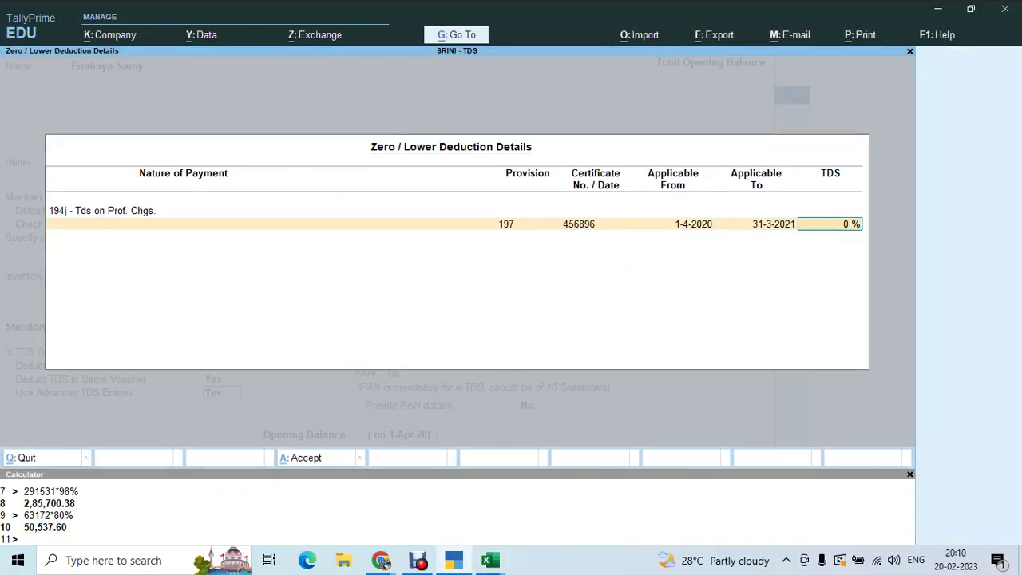
key("alt+Tab")
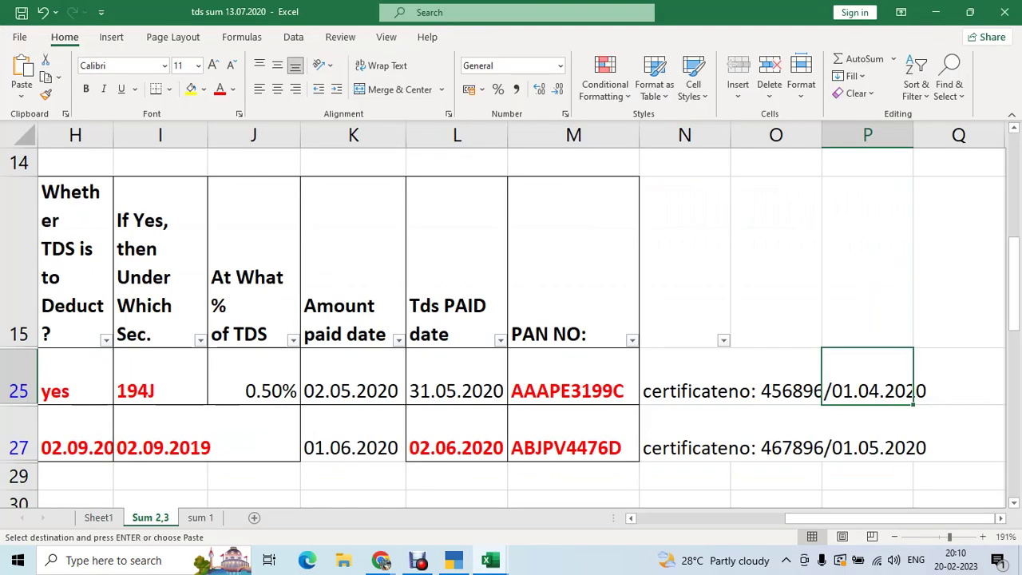
key("Left")
key("Left")
key("Left")
key("Left")
key("Left")
key("Left")
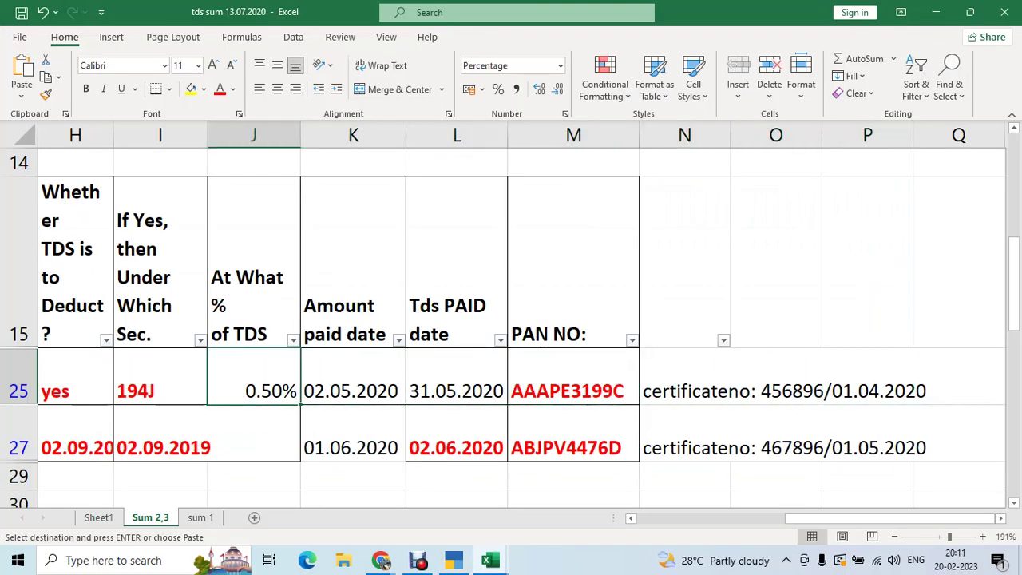
key("alt+Tab")
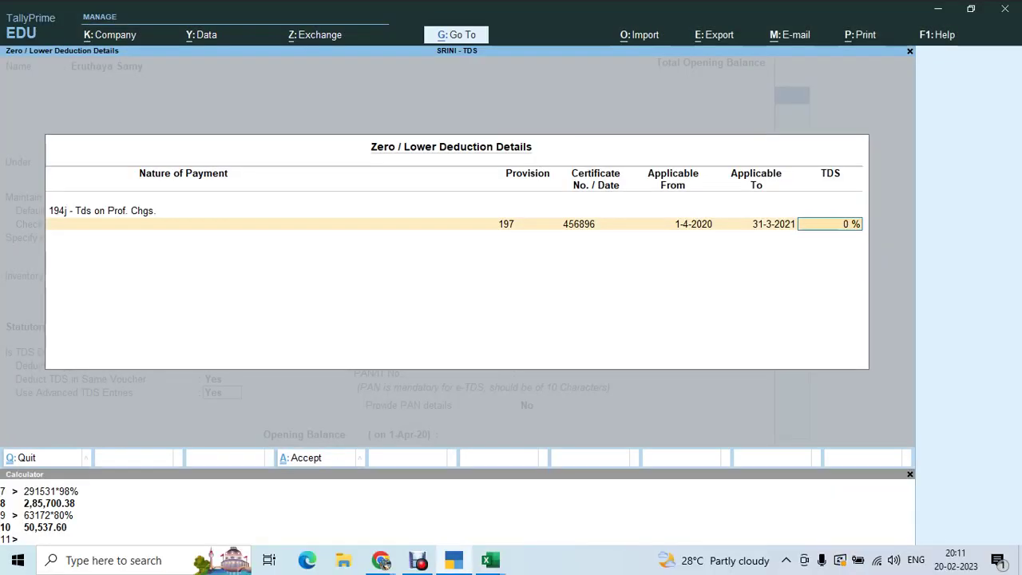
key("BackSpace")
type("0.5")
key("Return")
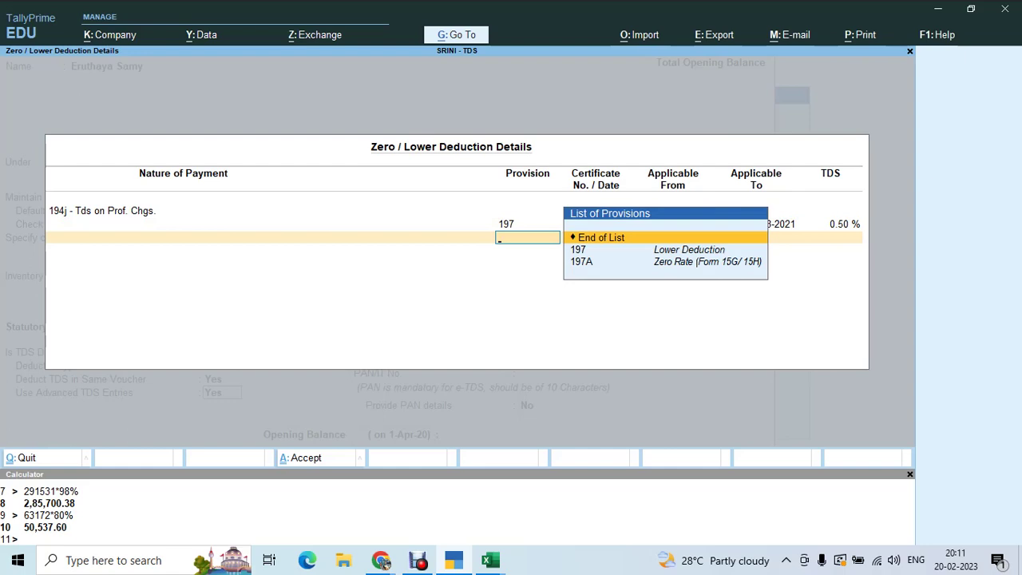
key("Return")
- Fill PAN/IT No. with the party's PAN copied from cell M25, reaching the save prompt
key("Return")
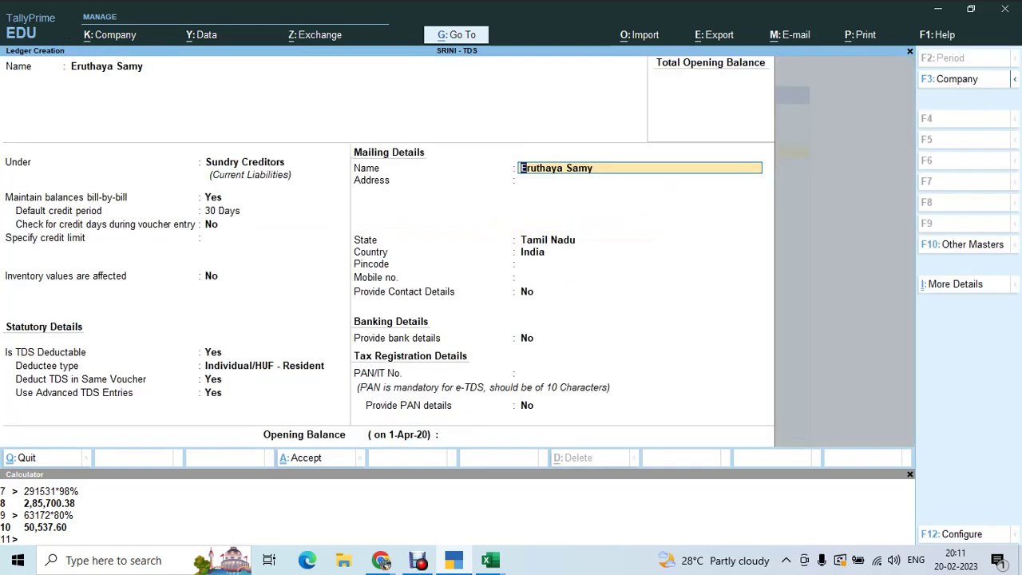
key("Return")
key("Return")
key("Return")
key("Return")
key("Return")
key("Return")
key("Return")
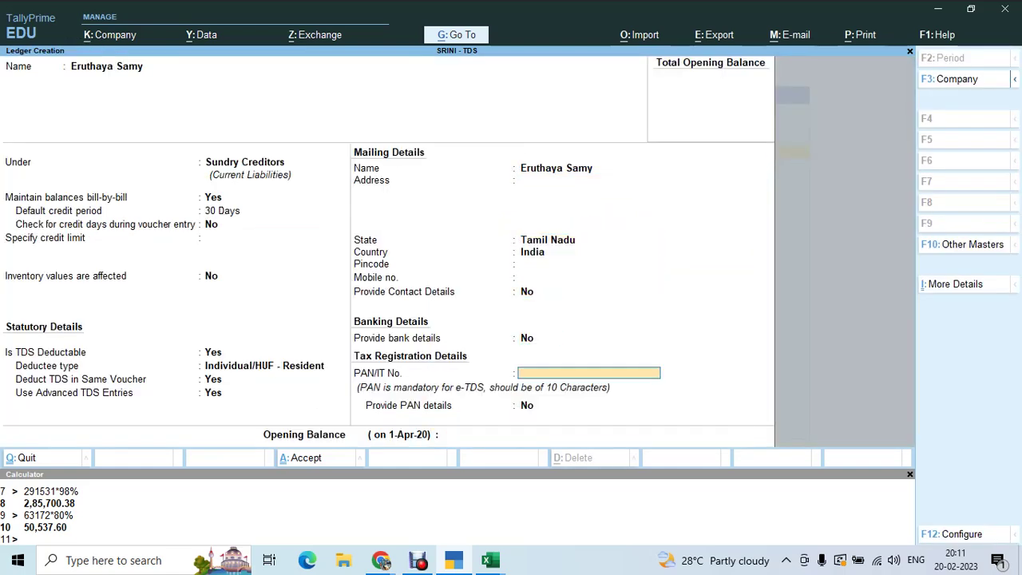
key("alt+Tab")
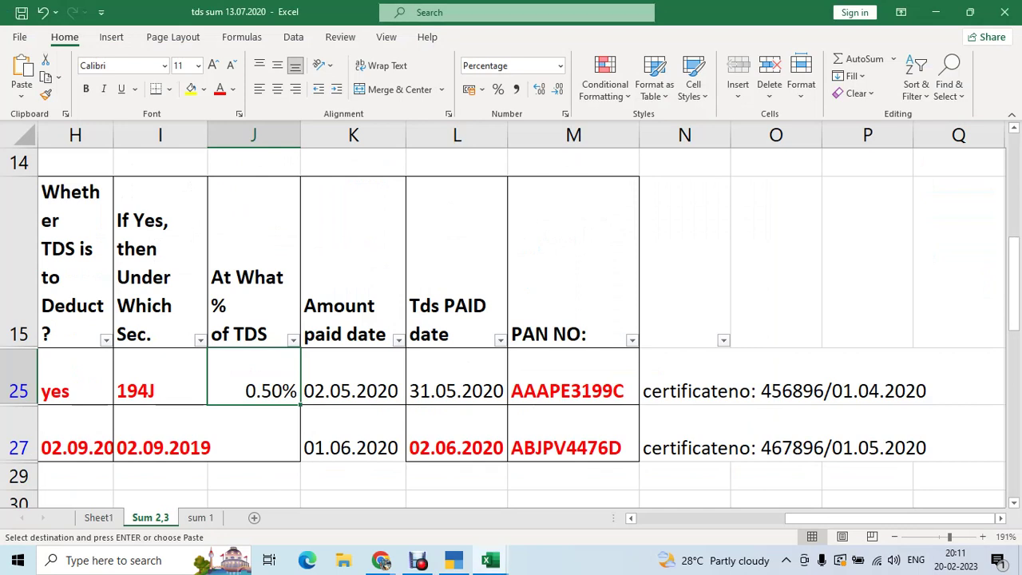
key("Left")
key("Left")
key("Right")
key("Right")
key("Right")
key("Right")
key("Right")
key("ctrl+c")
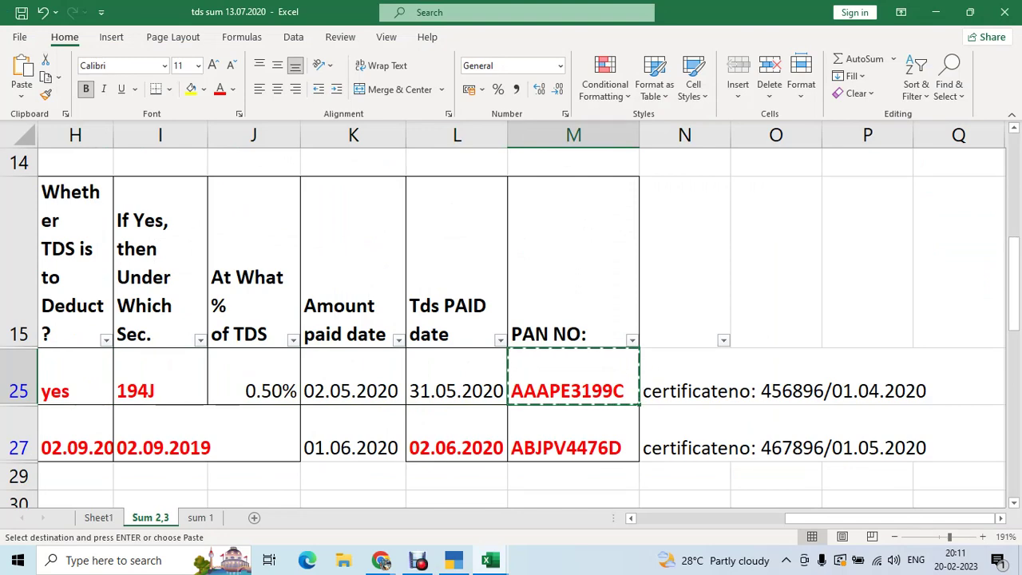
key("alt+Tab")
key("ctrl+alt+v")
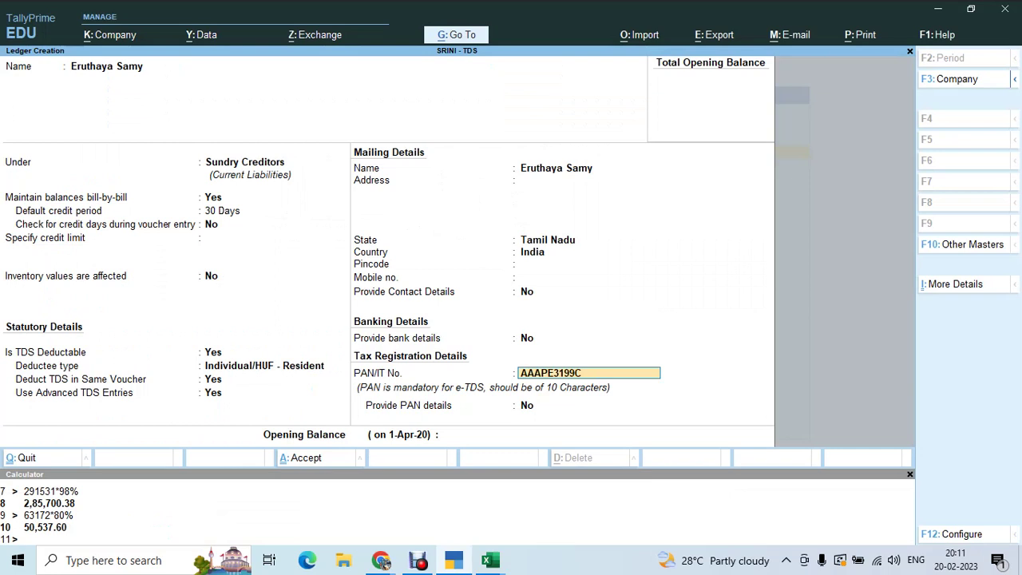
key("Return")
key("Return")
key("Return")
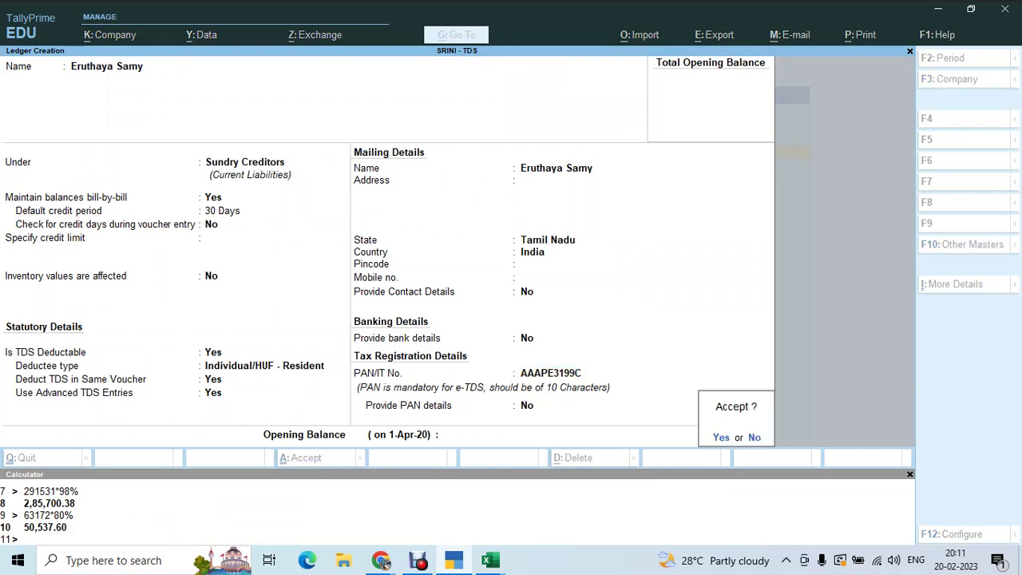
key("Return")
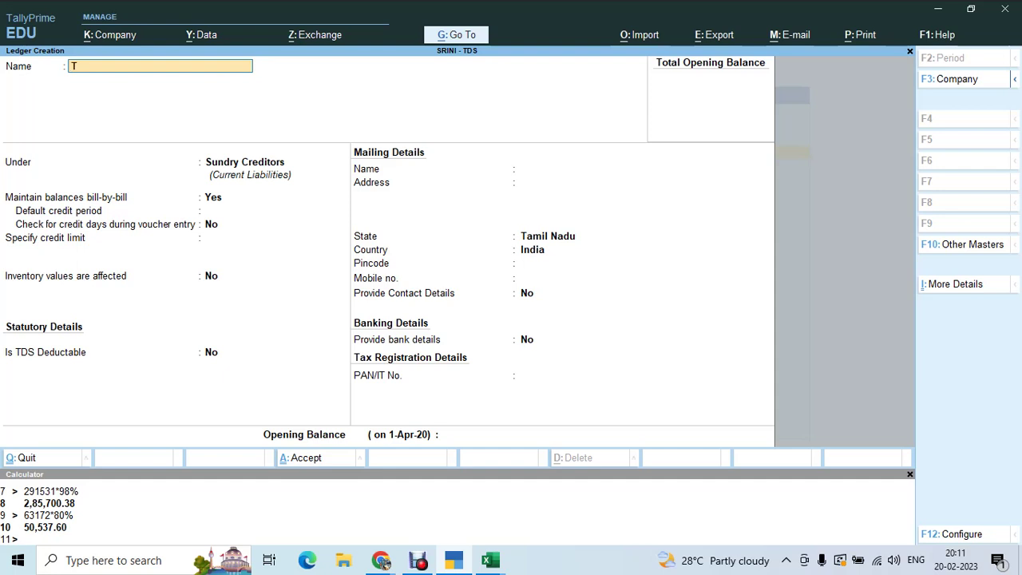
- Create ledger 'Tds on Prof. Chgs' under Duties & Taxes, duty type TDS, nature of payment 194j
type("Tds  on Prof. Chgs")
key("Return")
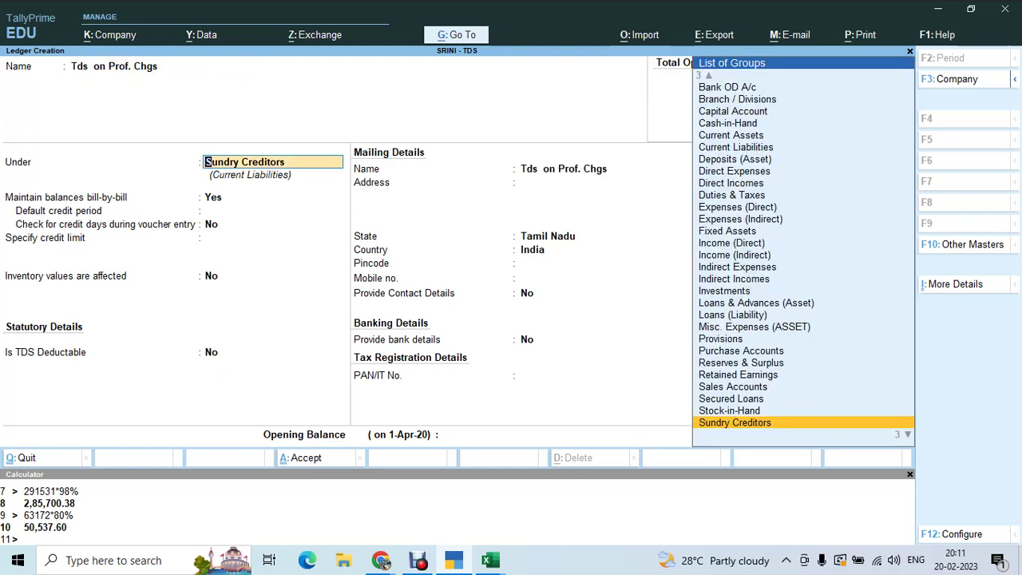
type("D")
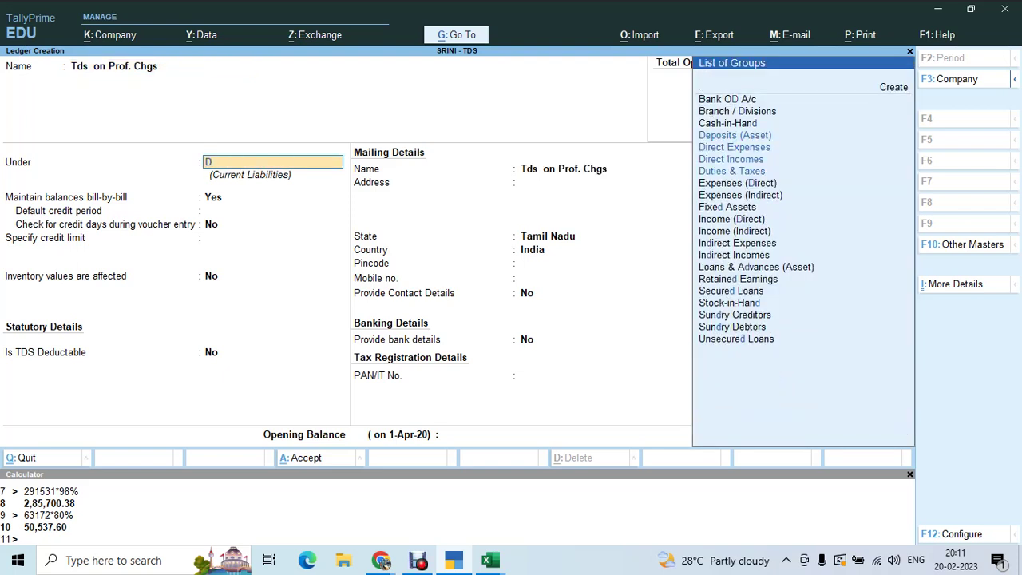
type("uties")
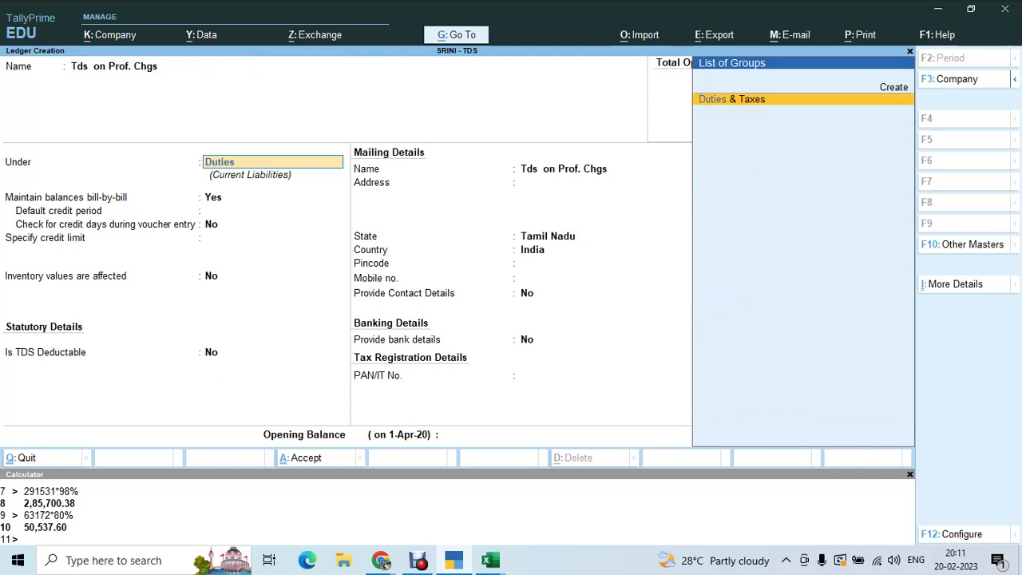
key("Return")
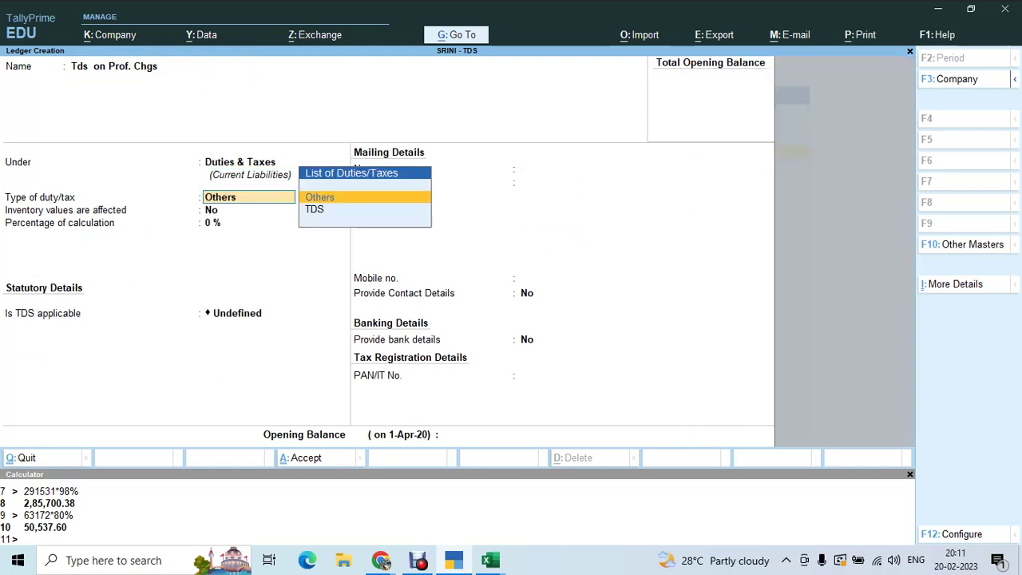
key("Down")
key("Return")
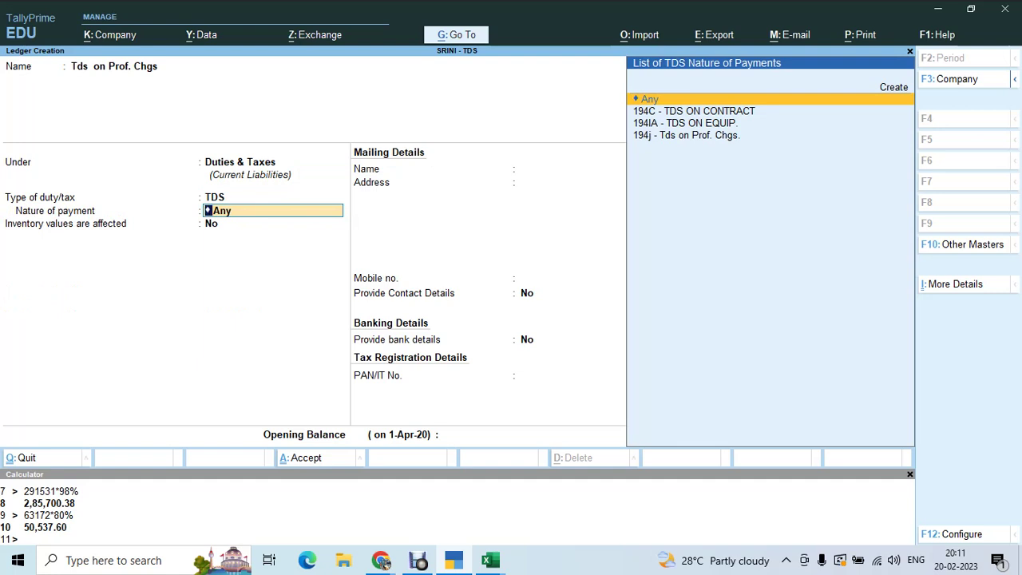
key("Down")
key("Down")
key("Down")
key("Return")
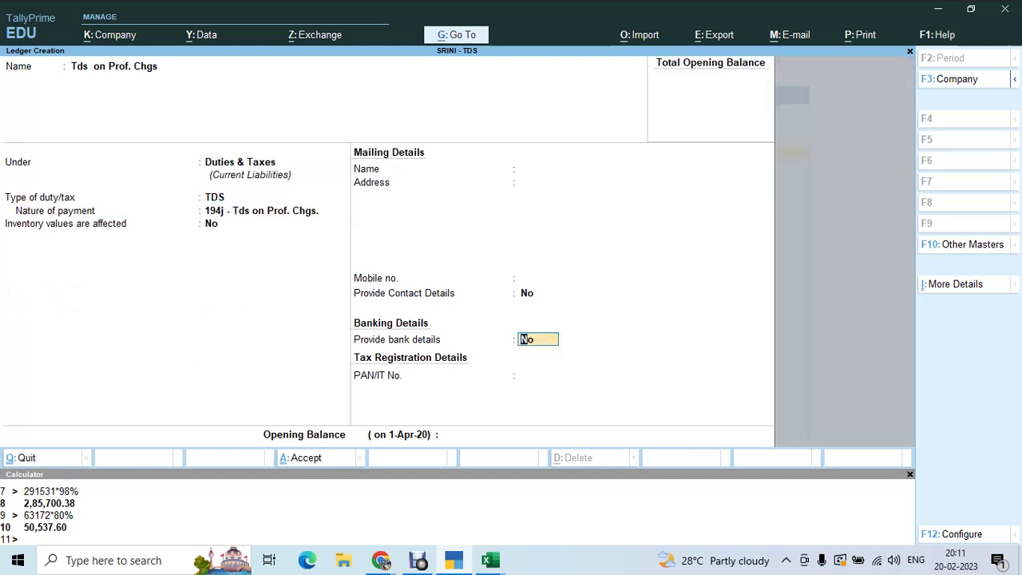
key("Return")
key("Return")
key("Return")
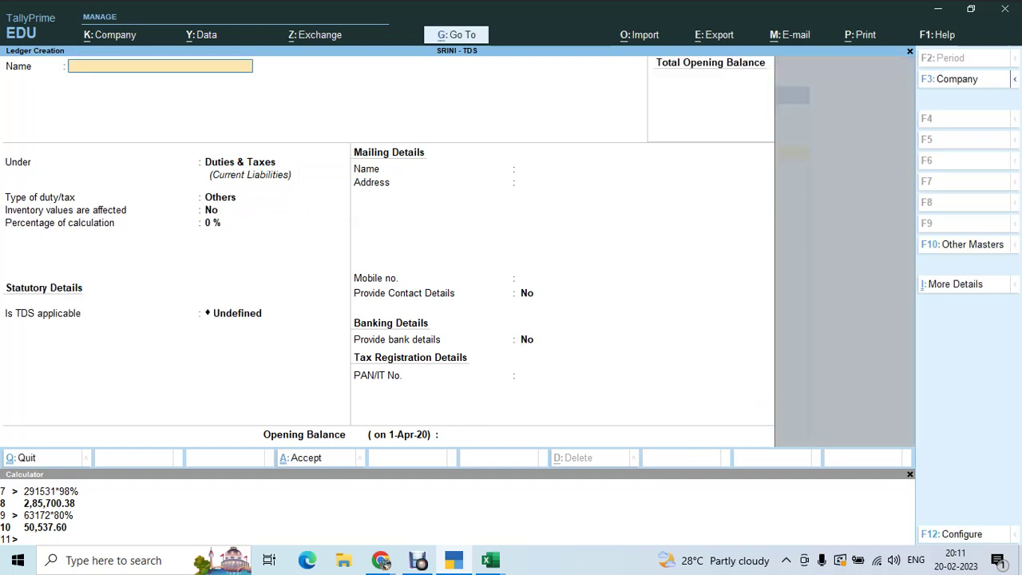
- Start a new Journal voucher dated 2.5.20, checking the date in the Excel sheet
key("Escape")
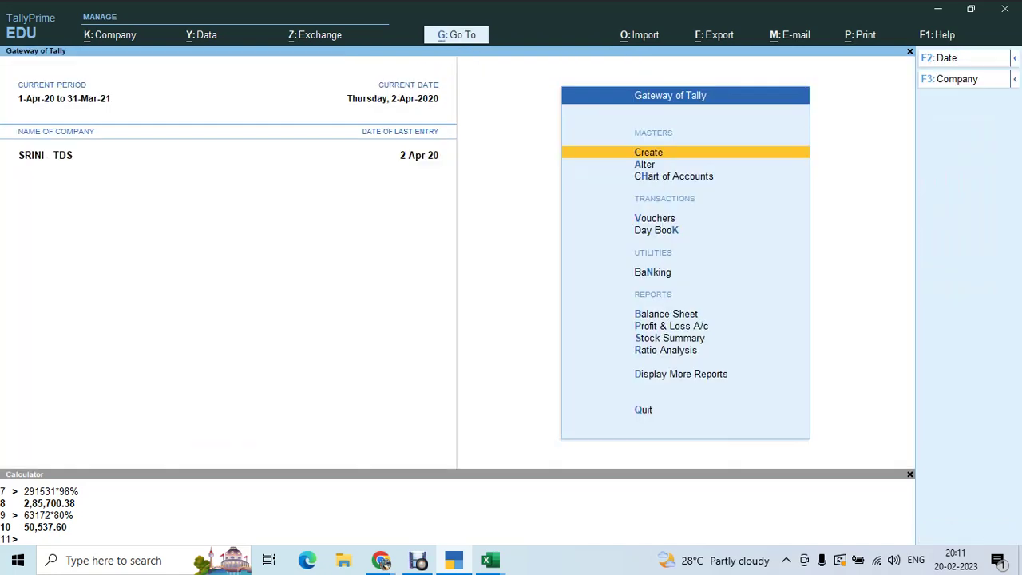
key("v")
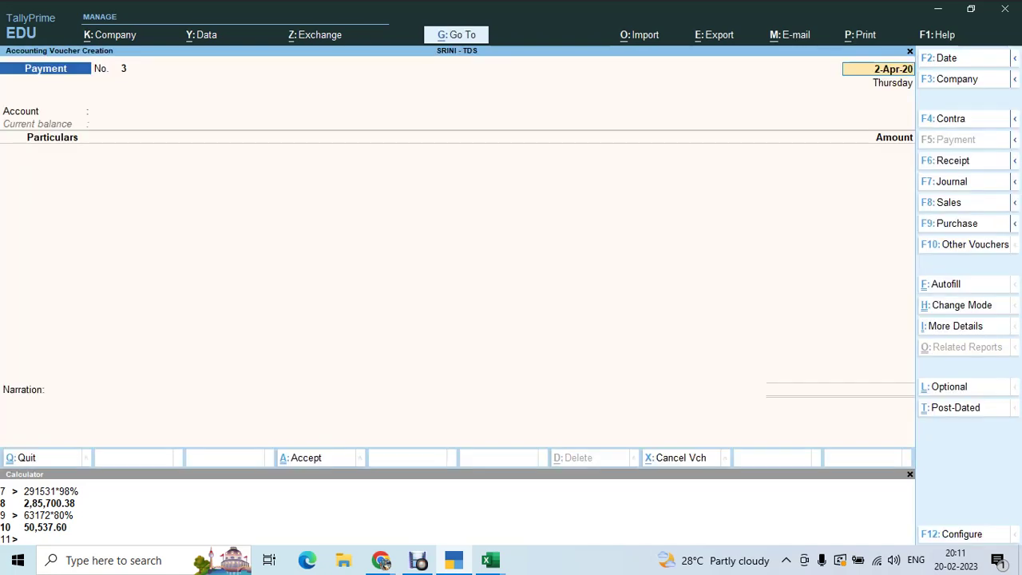
key("F7")
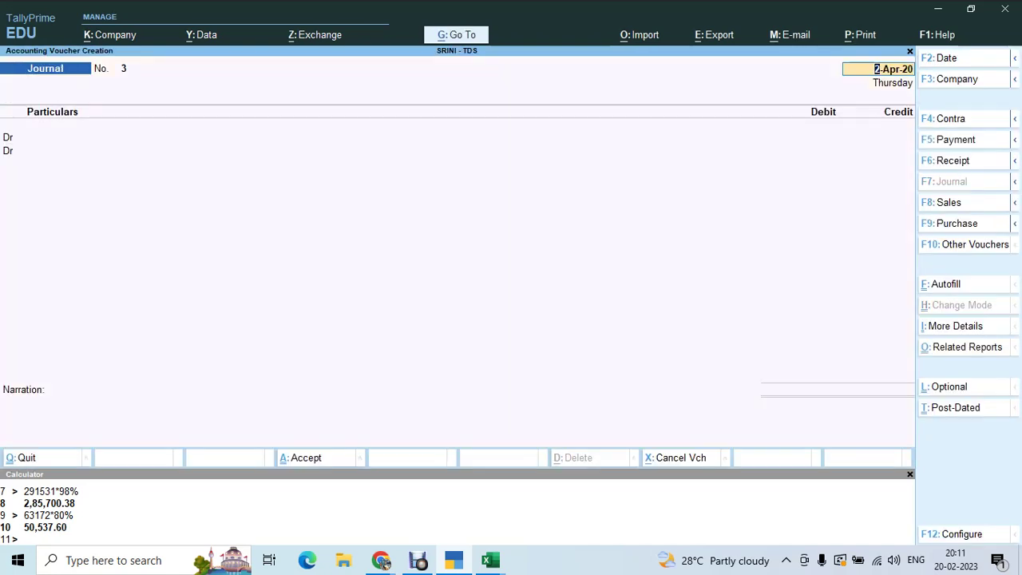
key("alt+Tab")
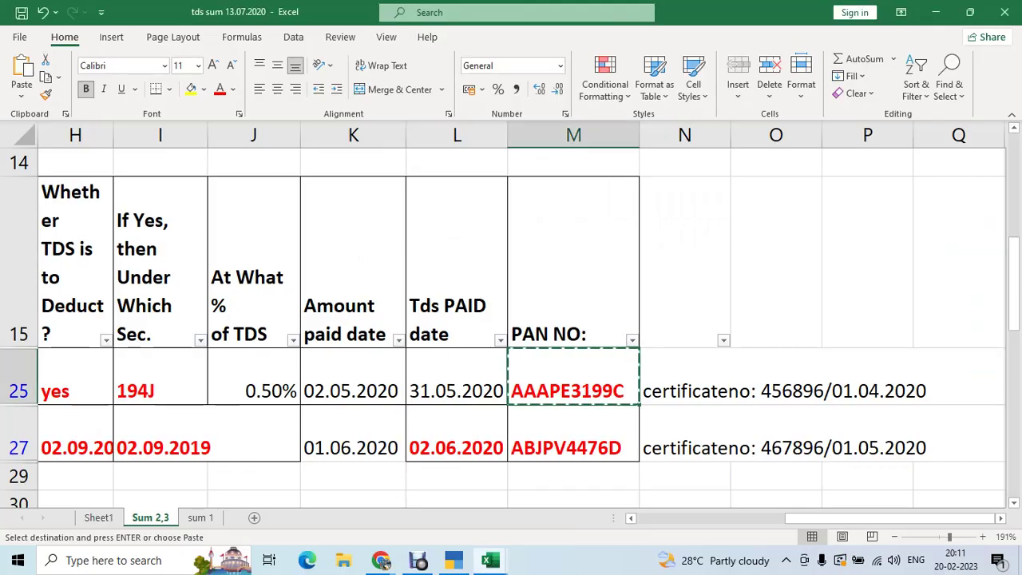
key("Left")
key("Left")
key("Left")
key("Left")
key("Left")
key("Left")
key("Left")
key("Left")
key("Left")
key("Left")
key("Left")
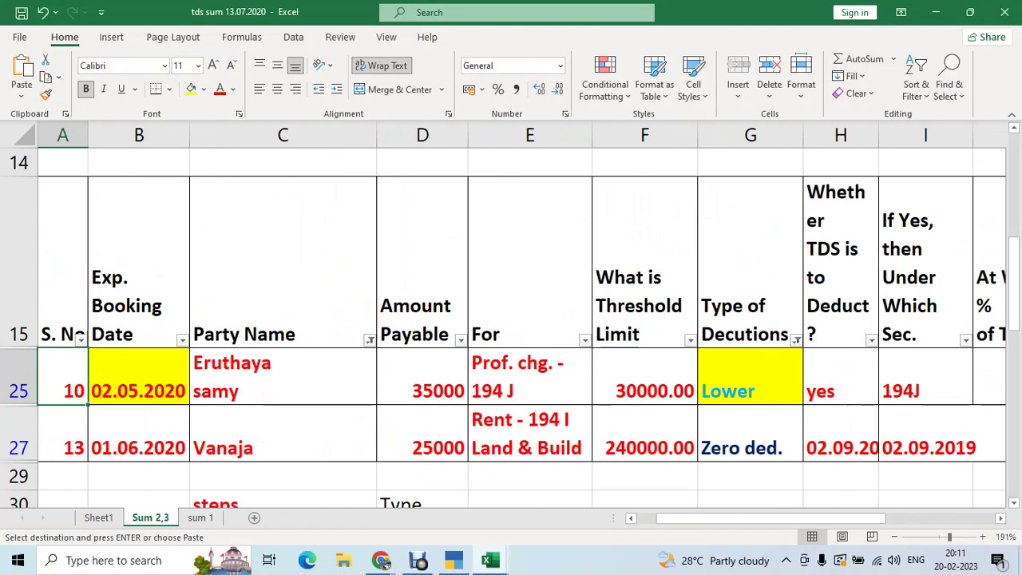
key("alt+Tab")
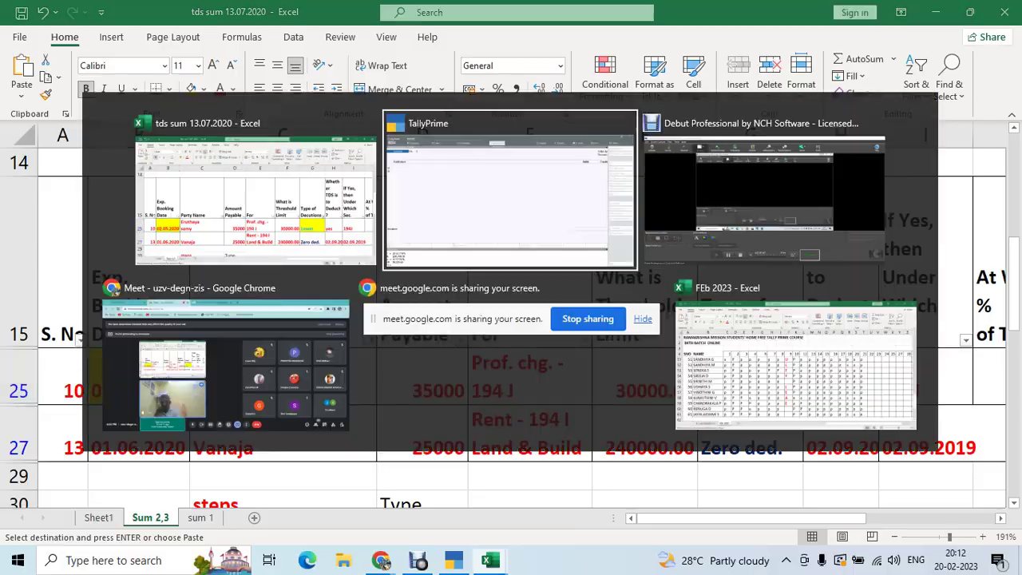
key("F2")
type("2.5.20")
key("Return")
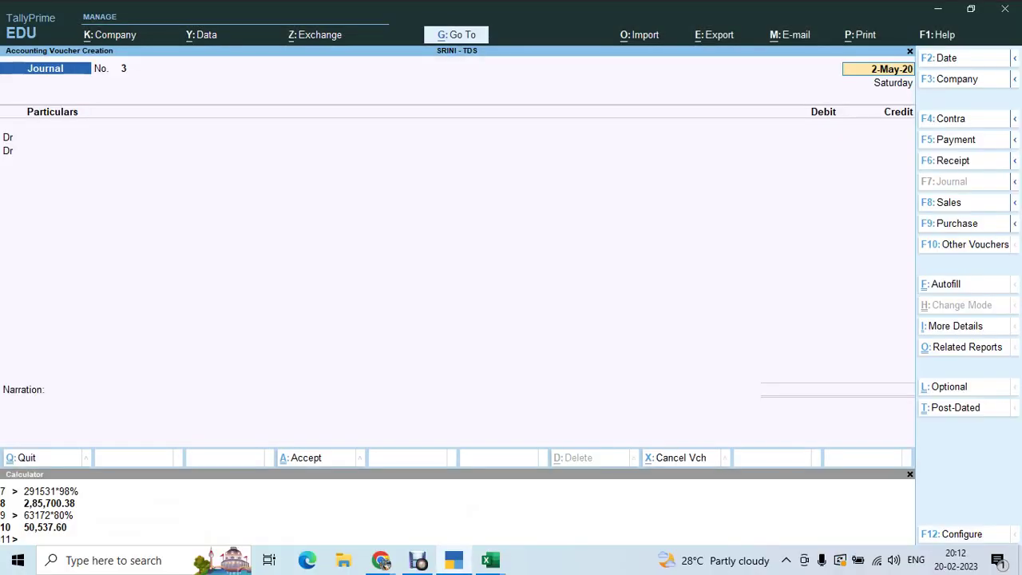
- Debit Prof. Chgs. with 35,000 on the first journal line
key("Return")
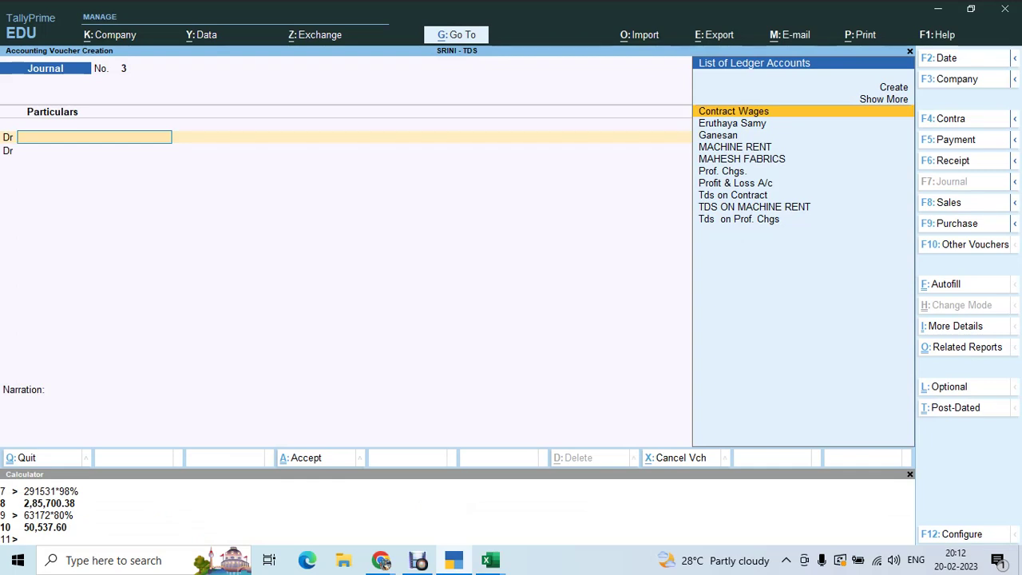
type("Prof.")
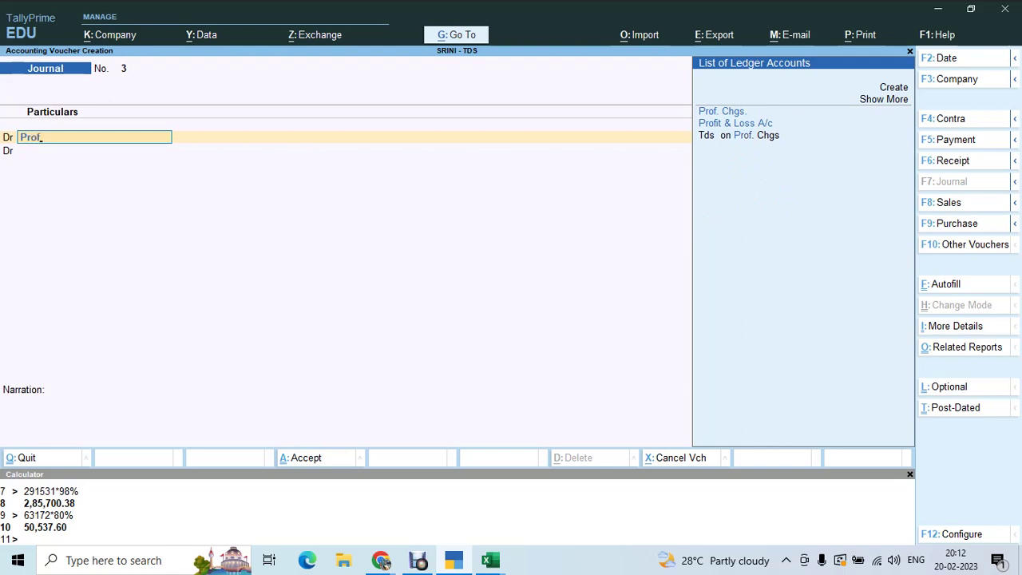
key("Return")
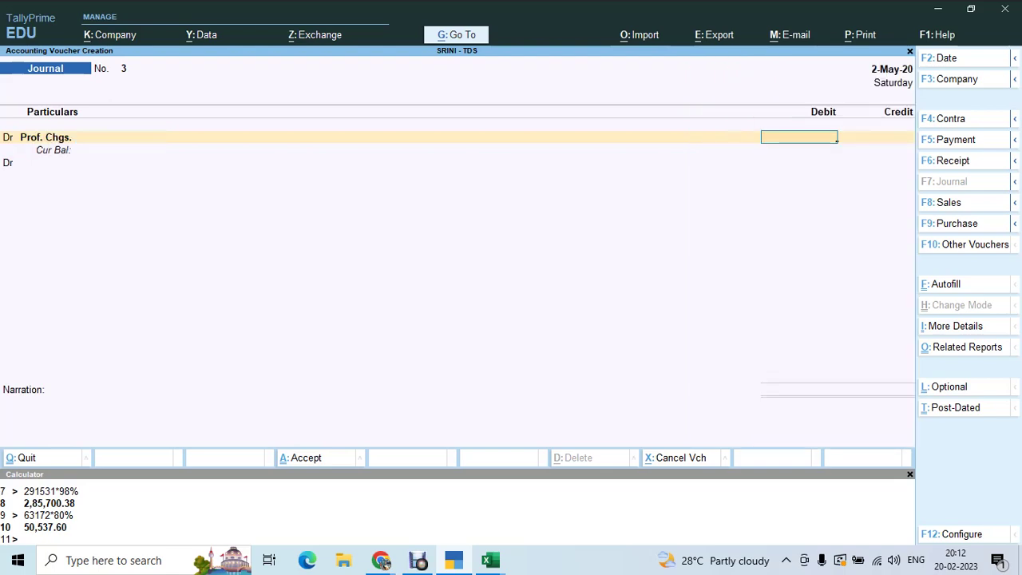
key("alt+Tab")
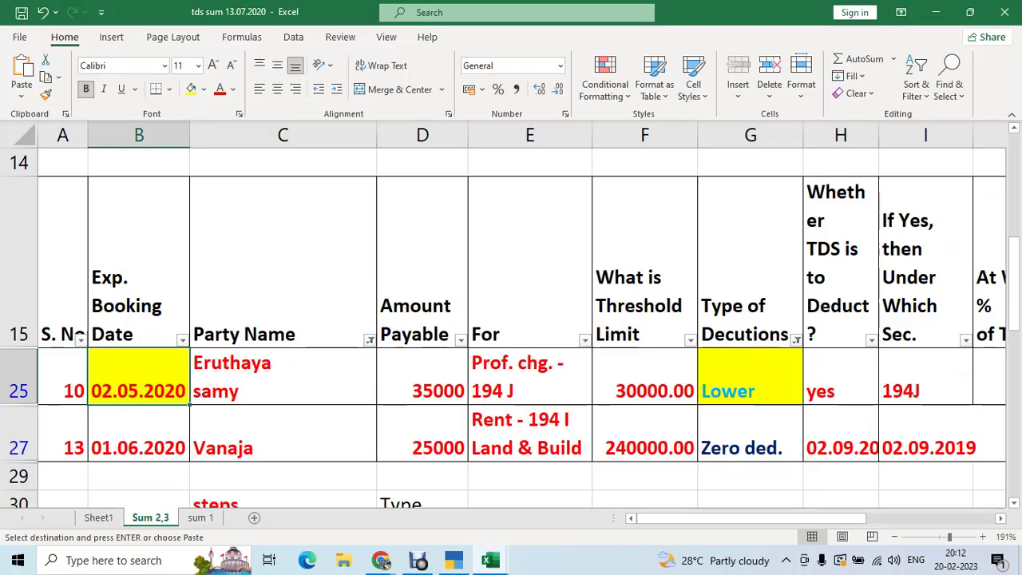
key("alt+Tab")
type("35,000")
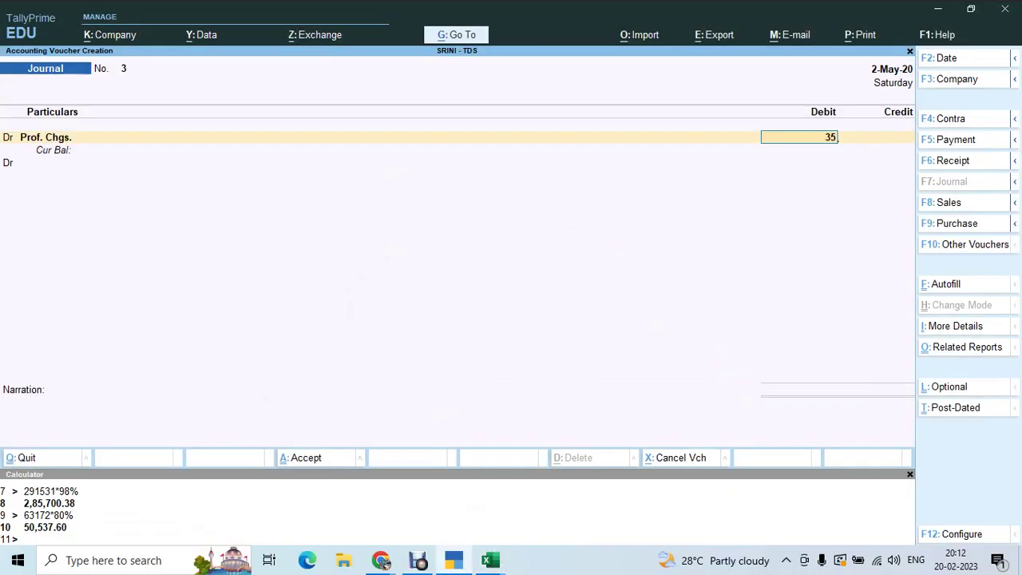
key("Return")
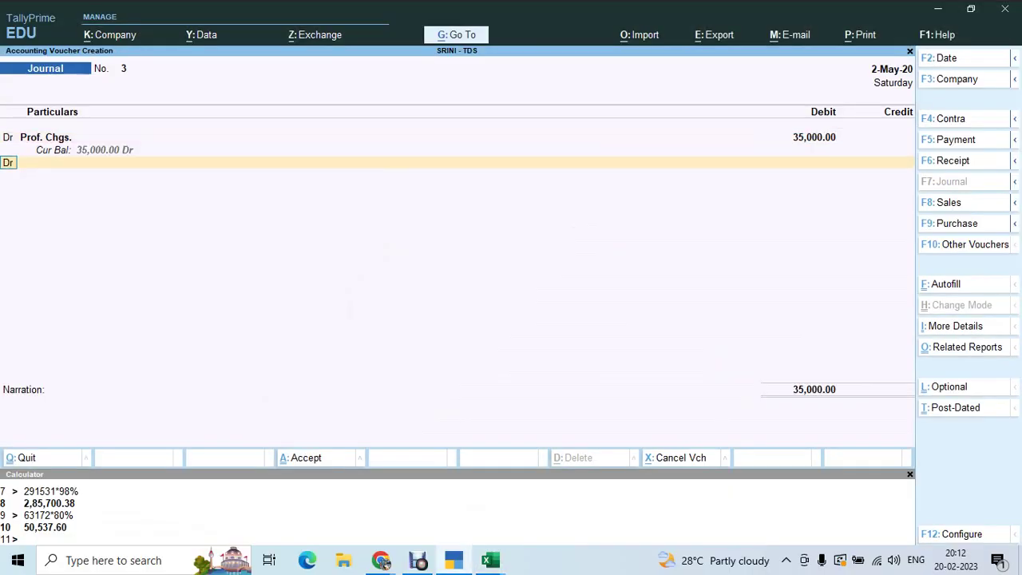
- Add a credit line to the party's ledger
type("c")
key("Return")
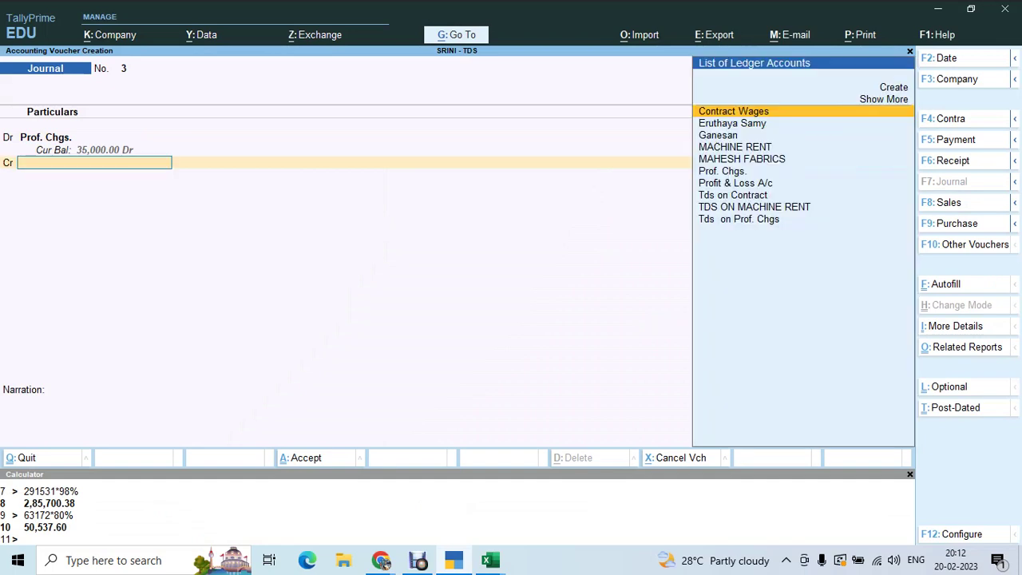
type("Eru")
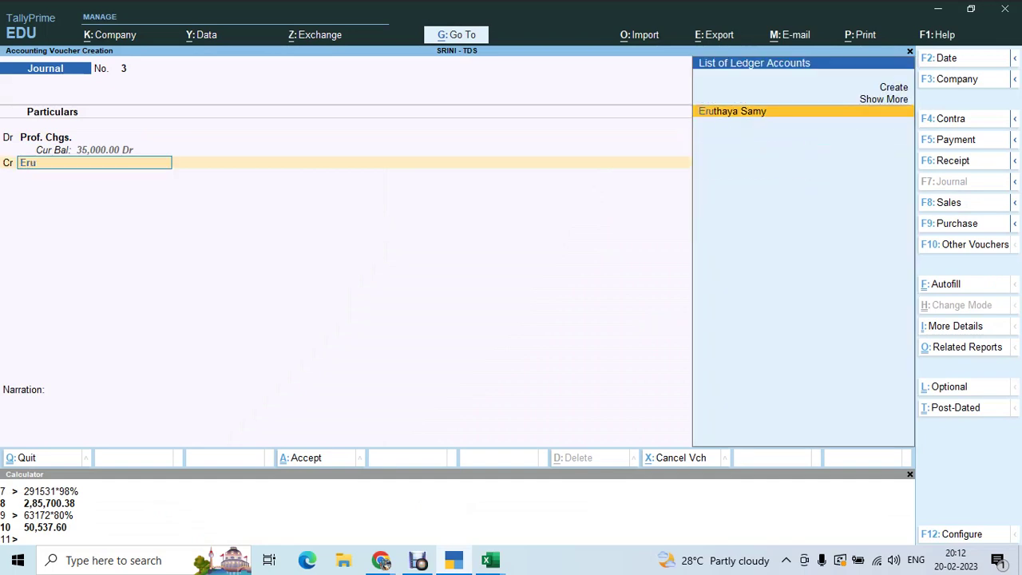
key("Return")
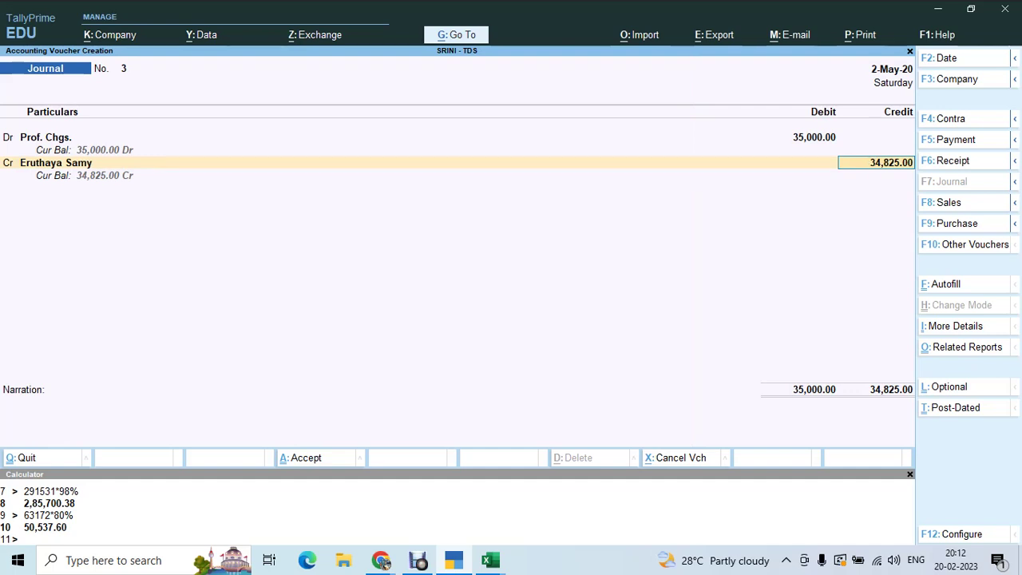
key("ctrl")
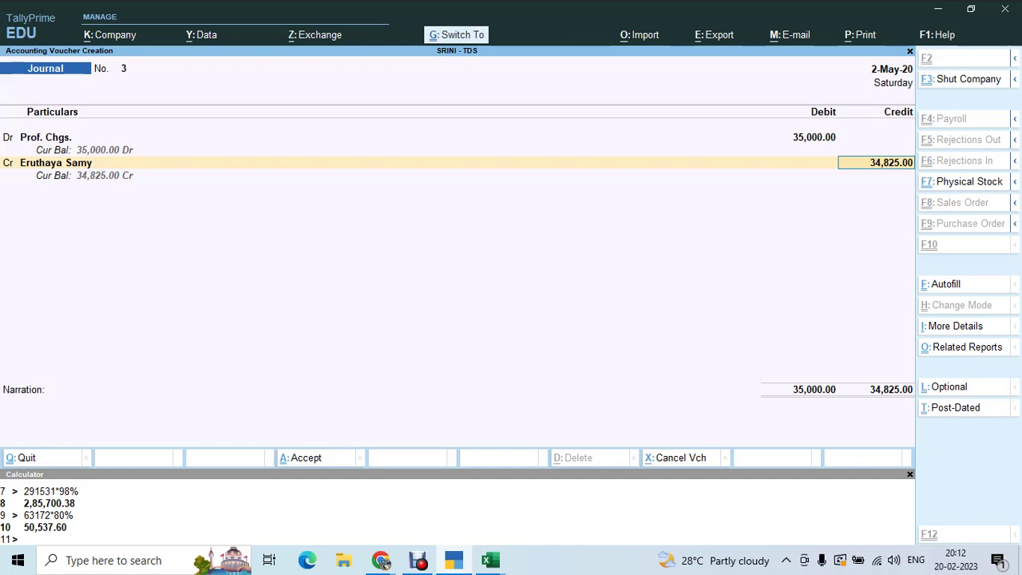
- Compute 35000*99.5/100 = 34,825 in the calculator and accept it as the party's credit
key("ctrl+n")
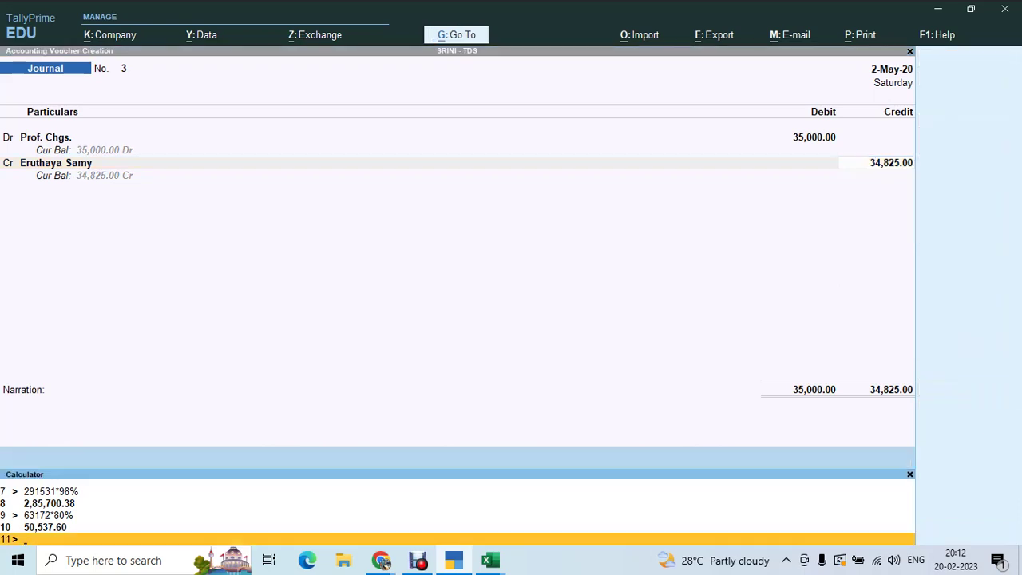
type("35000*99")
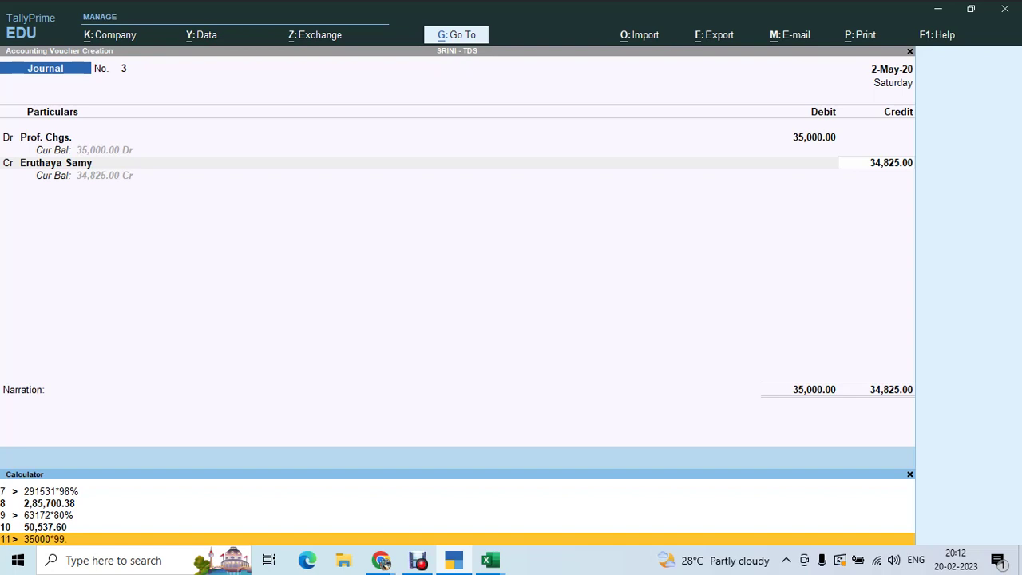
type(".5/100")
key("Return")
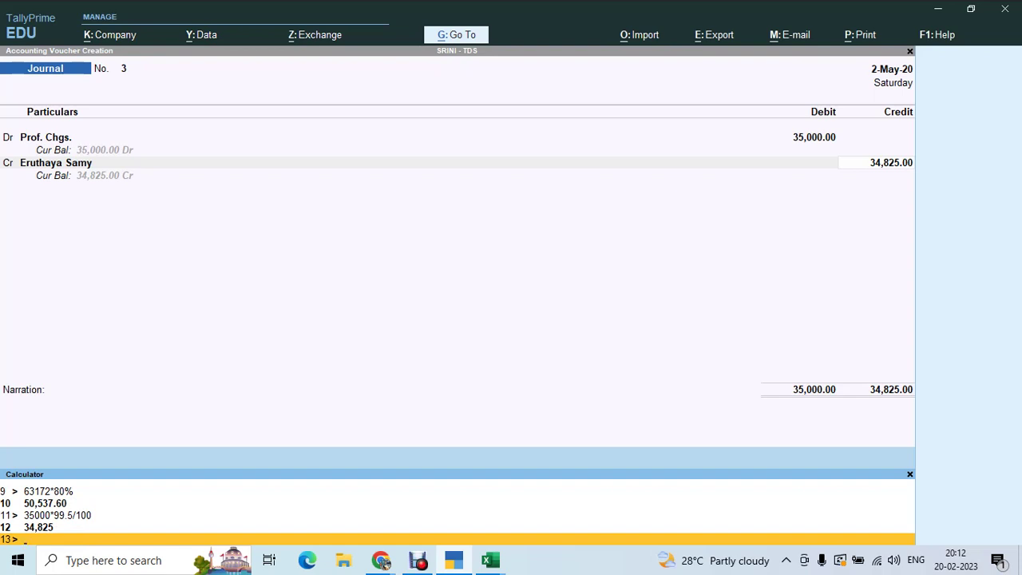
key("ctrl+m")
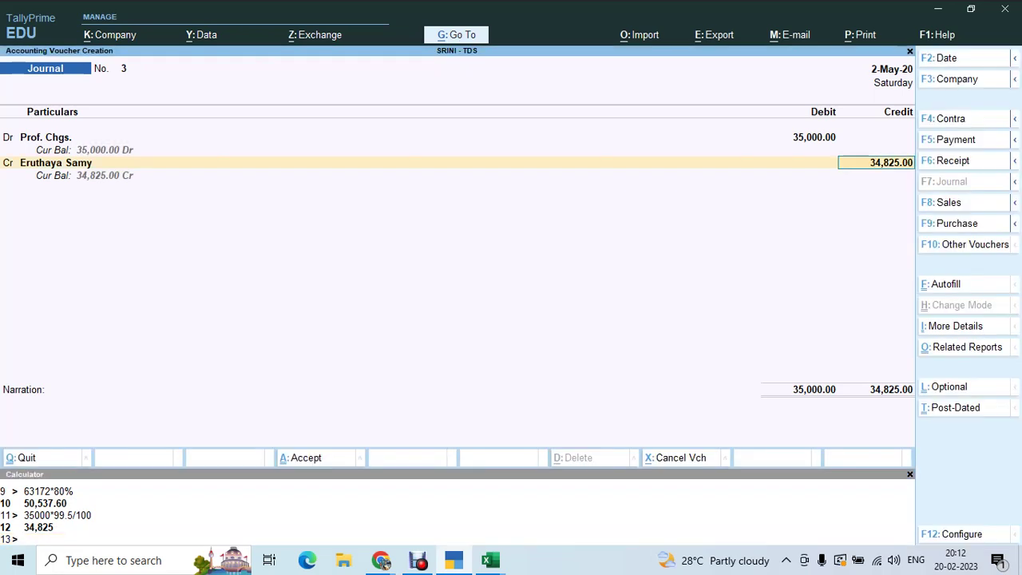
key("Return")
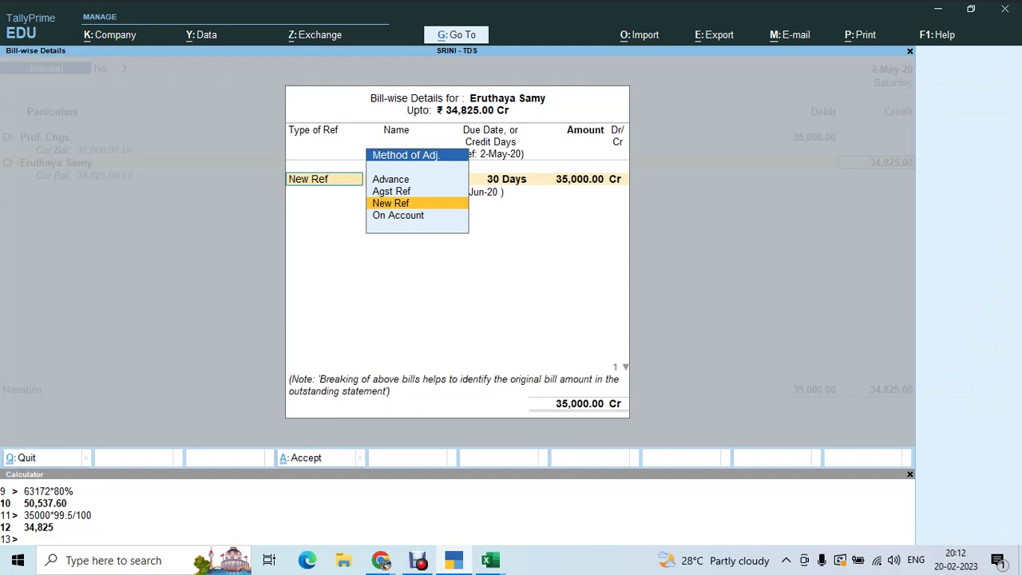
- Allocate bill-wise details as New Ref 3: 35,000 Cr and 175 Dr
key("Return")
key("Return")
key("Return")
key("Return")
key("Return")
key("Return")
key("Return")
key("Return")
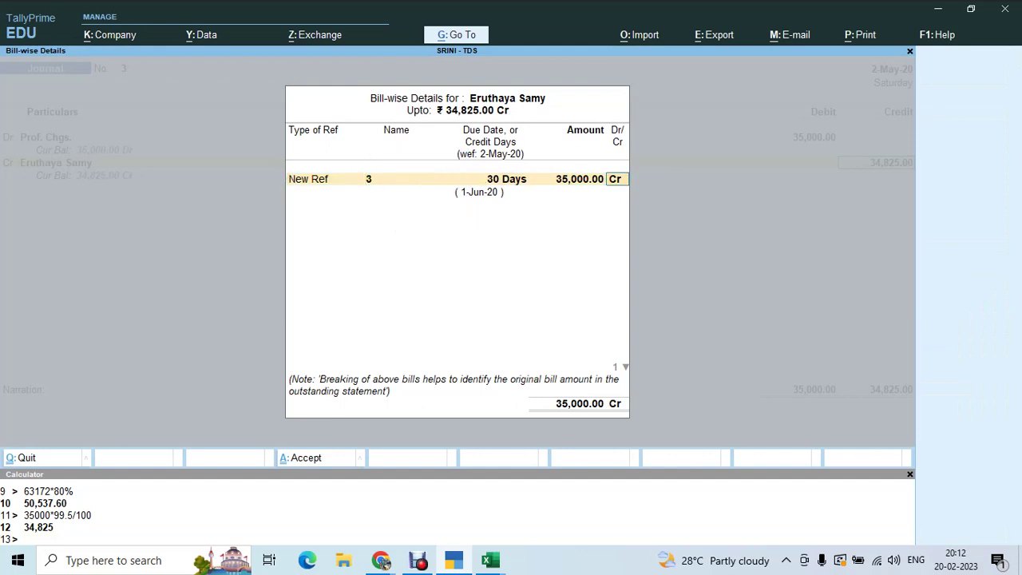
key("Return")
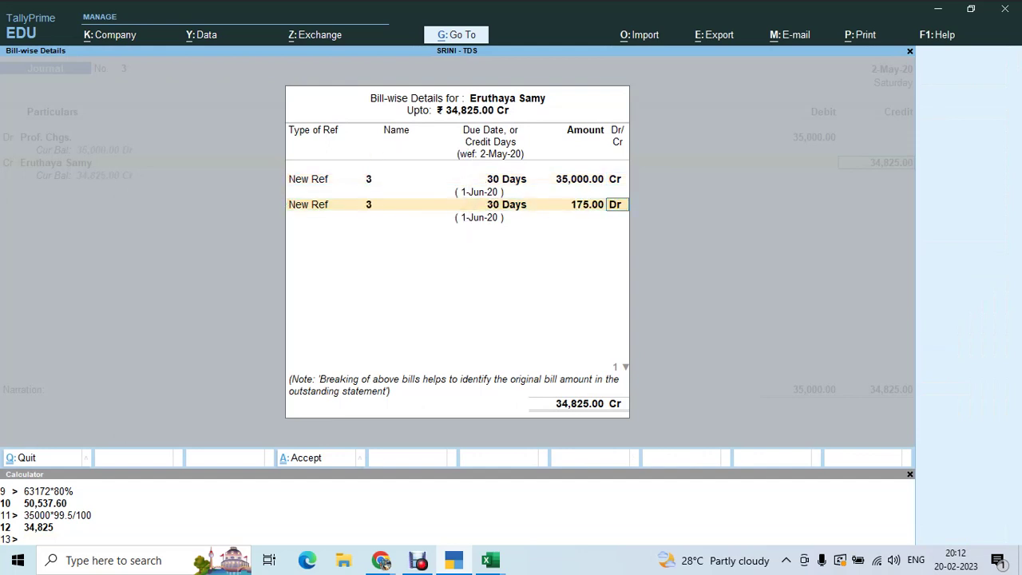
key("Return")
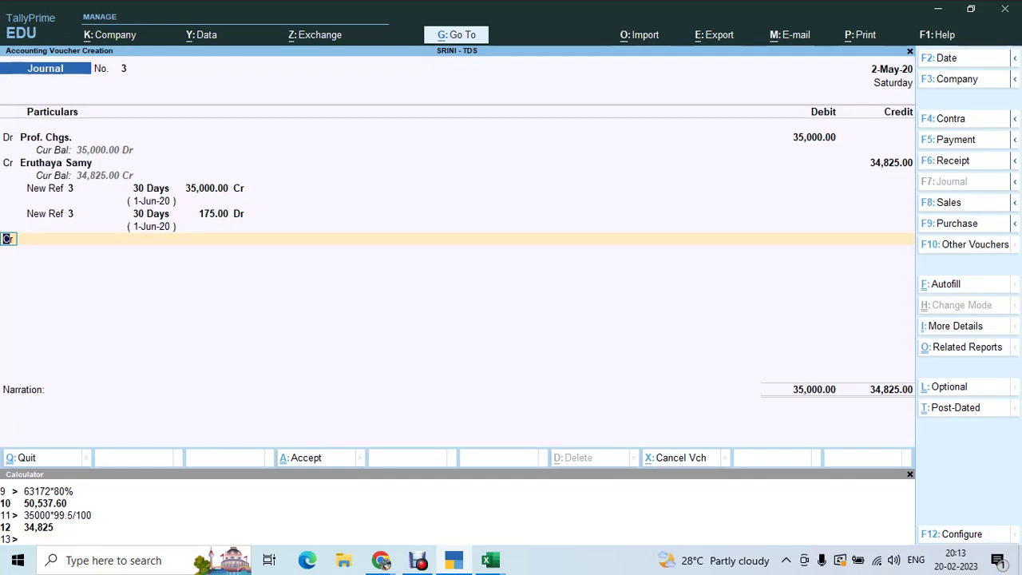
- Credit 175 to Tds on Prof. Chgs and save Journal voucher 3
key("Return")
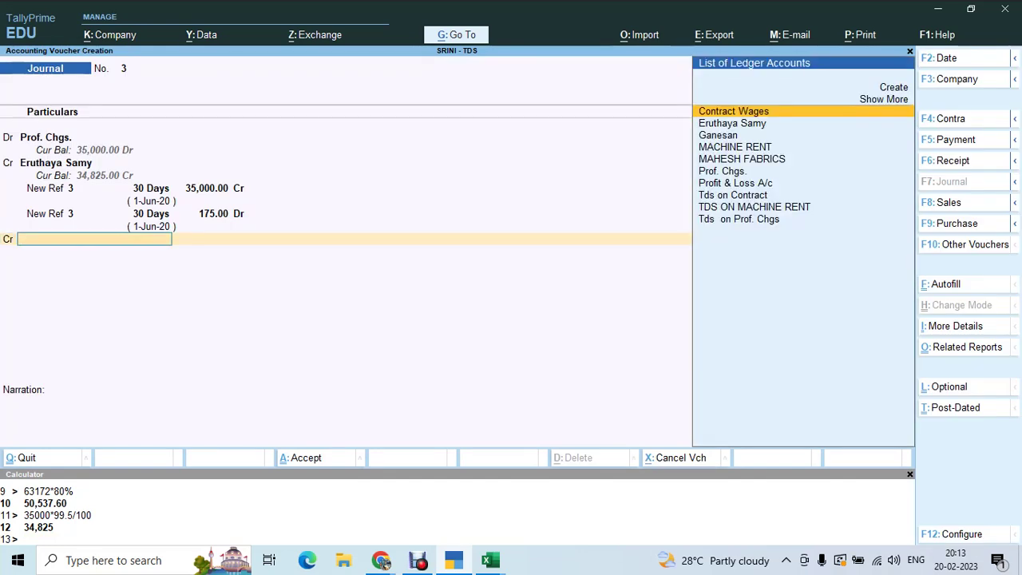
type("Td")
key("Down")
key("Down")
key("Down")
key("Return")
key("Return")
key("Return")
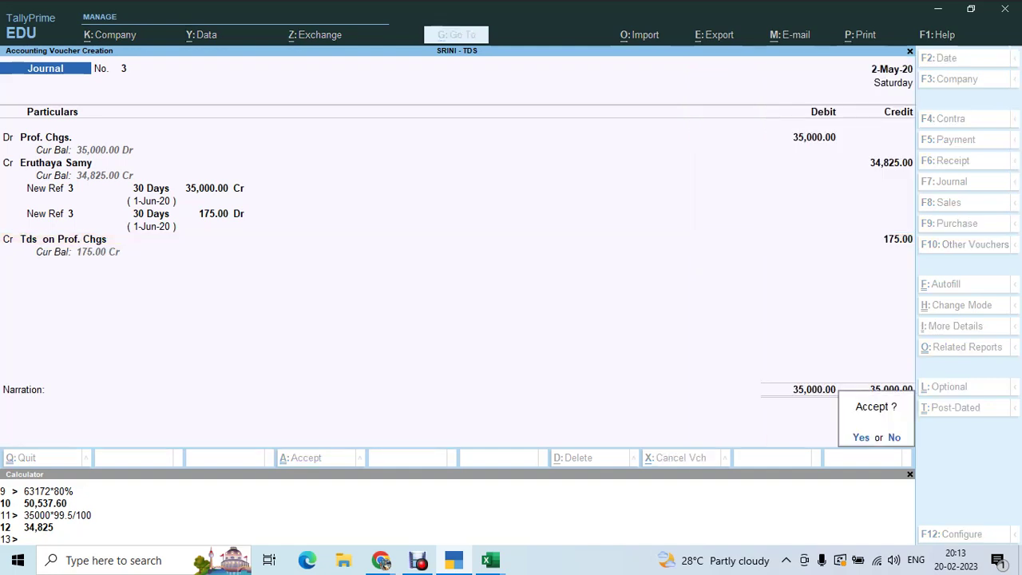
key("Return")
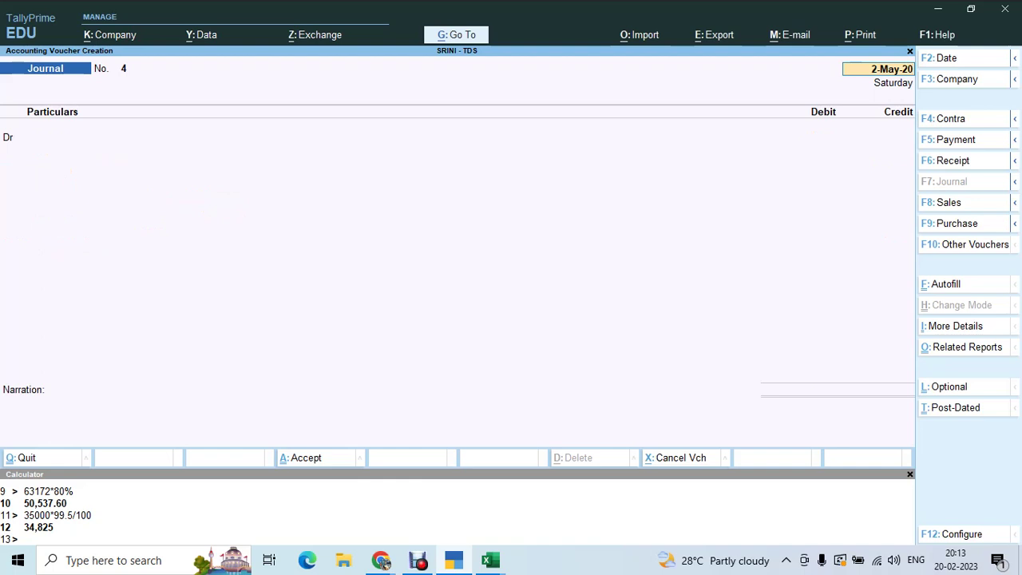
key("F5")
- Set the payment account to PNB OD A/C and select the party's ledger
key("Return")
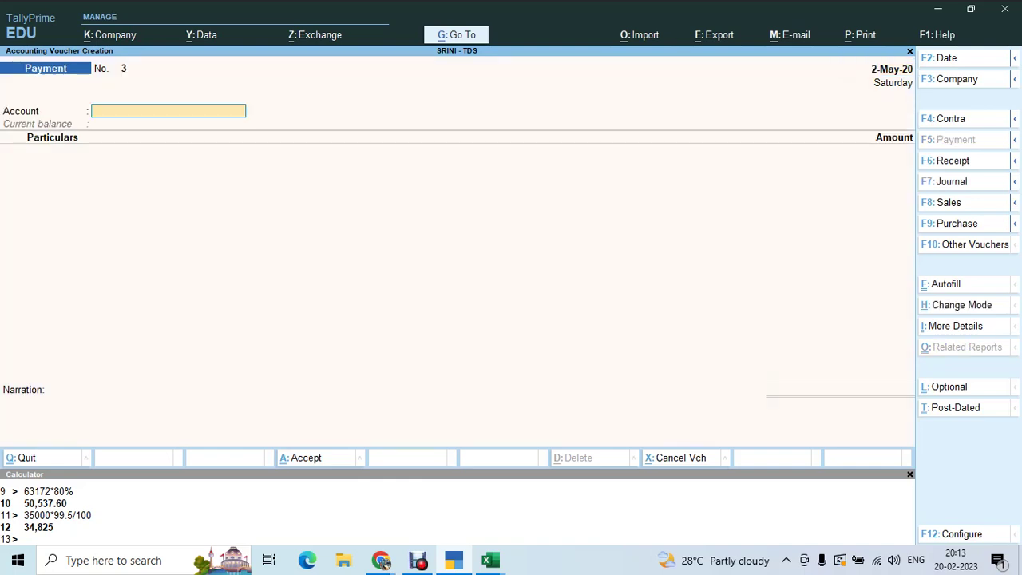
type("P")
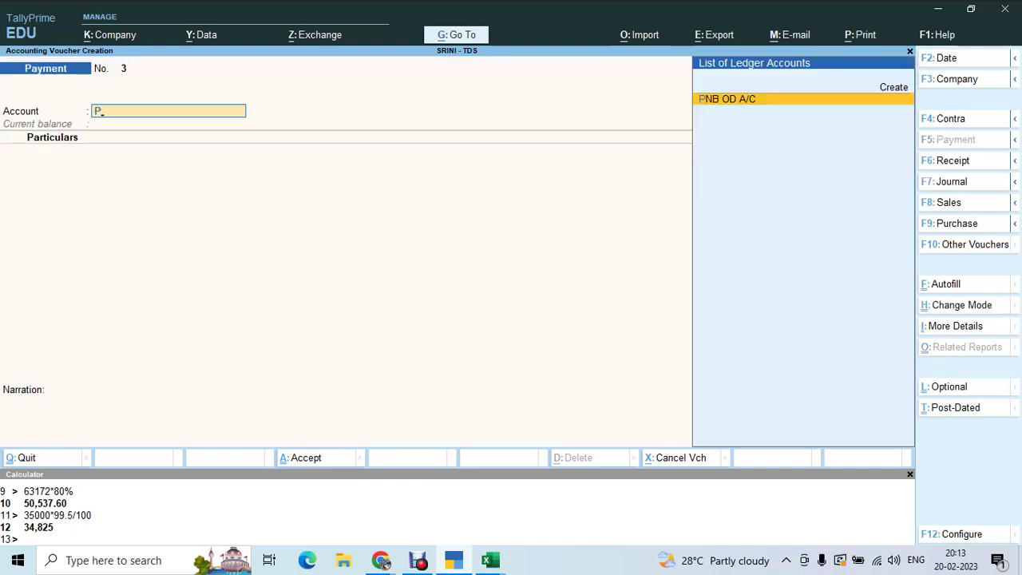
key("Return")
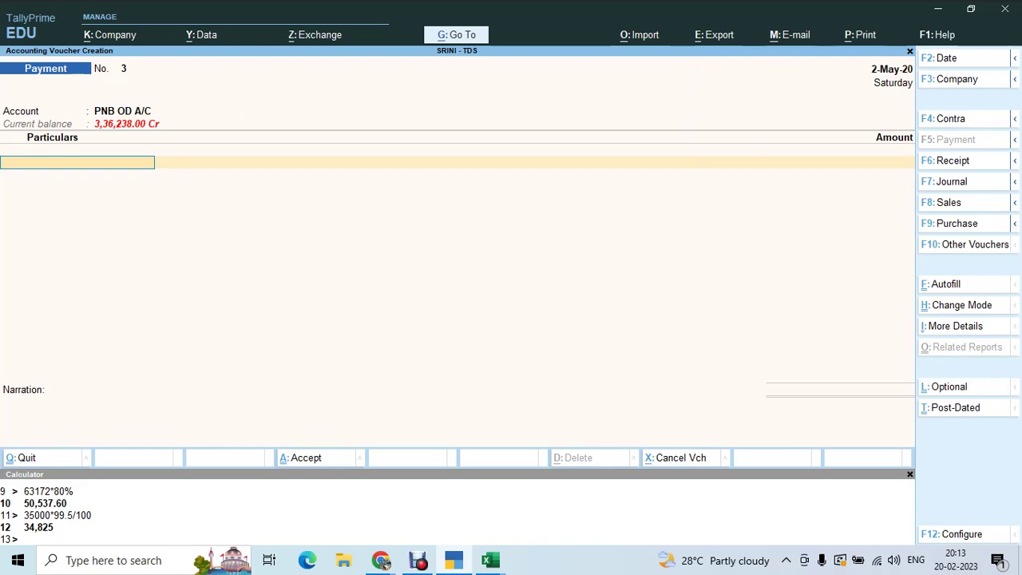
key("alt+Tab")
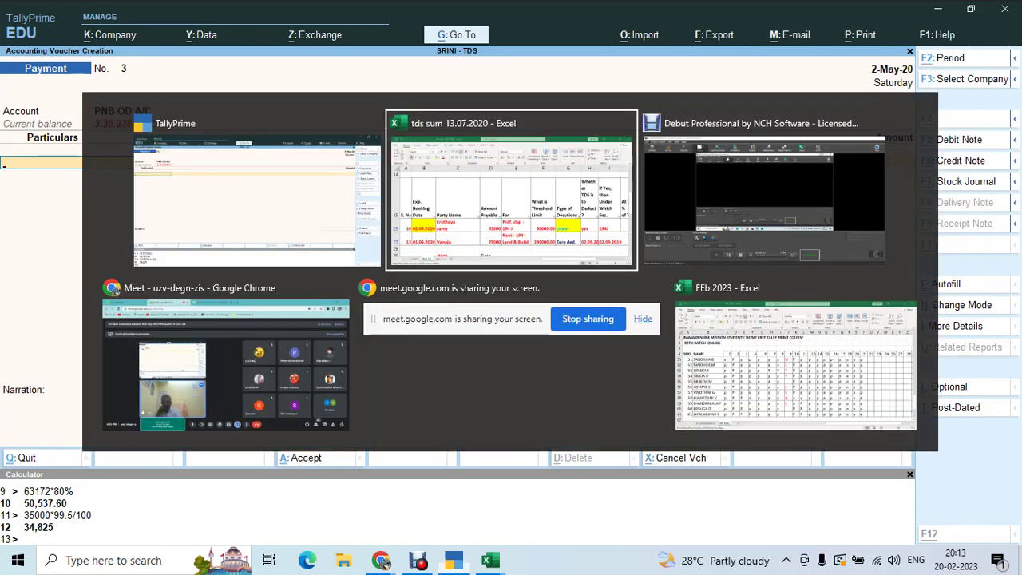
key("alt+Tab")
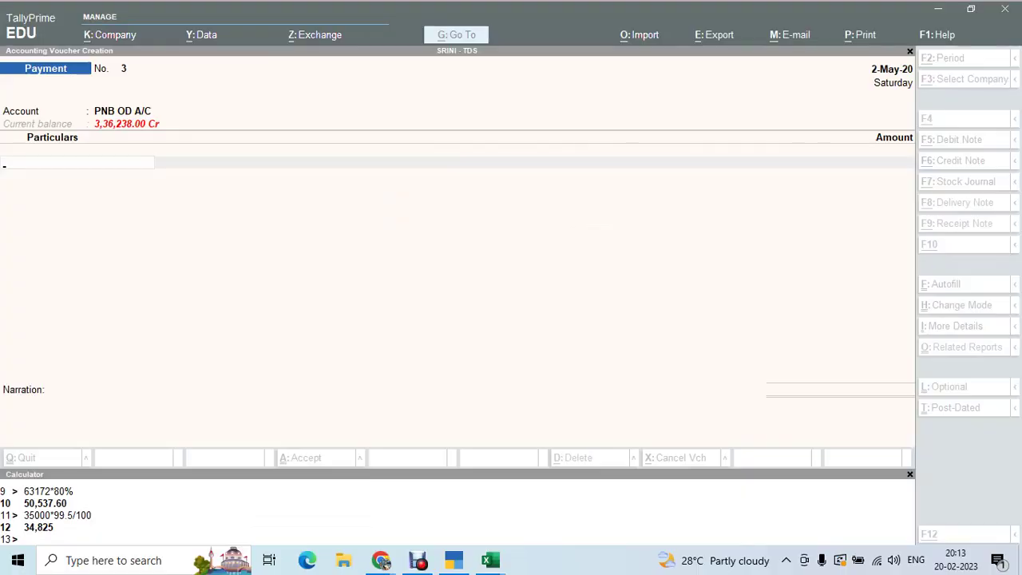
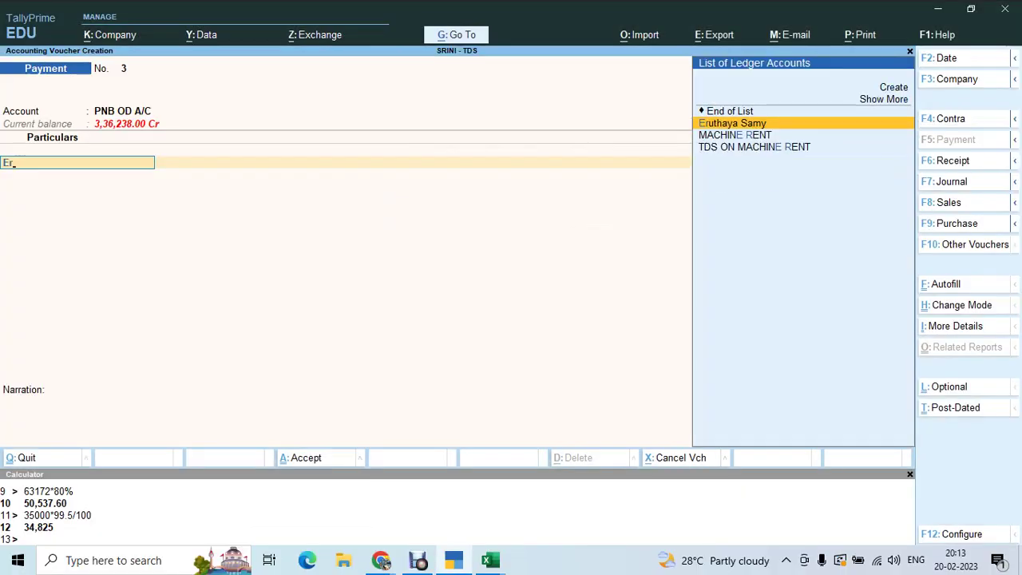
key("Return")
- Pay 34,825 against bill 3, save the payment voucher and return to Gateway
type("34825")
key("Return")
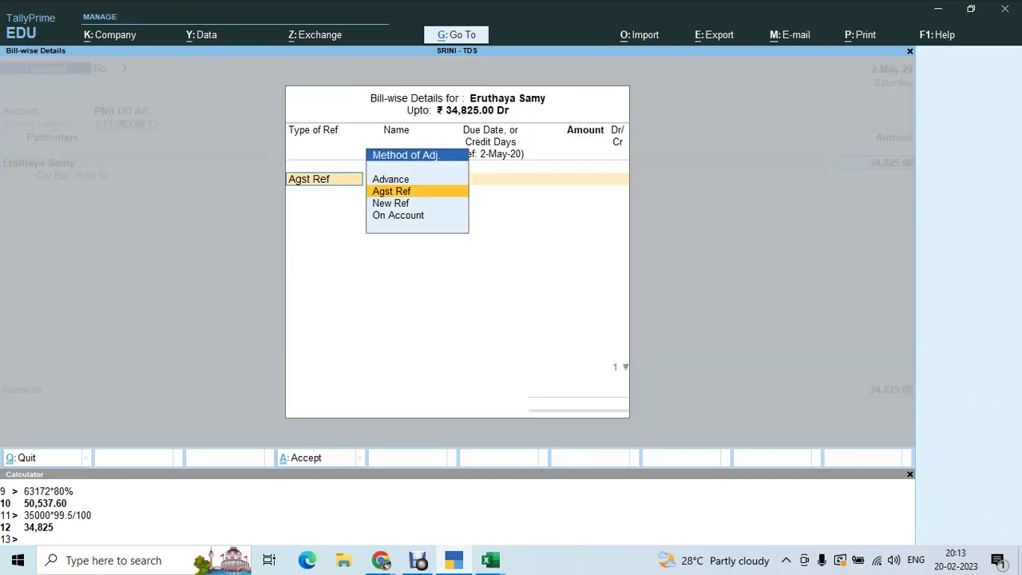
key("Return")
key("Return")
key("Return")
key("Return")
key("Return")
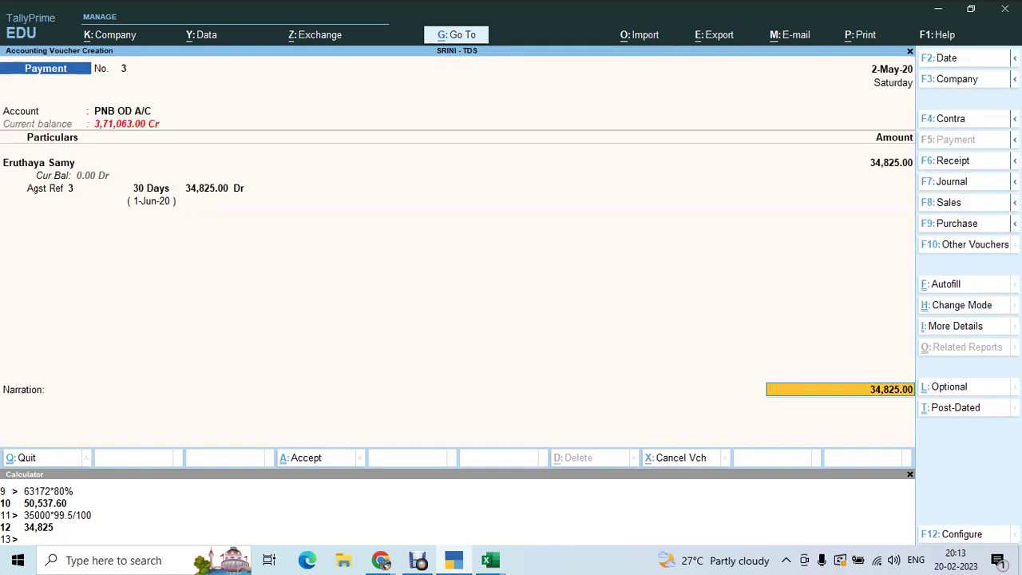
key("Return")
key("Return")
key("Return")
key("Return")
key("Return")
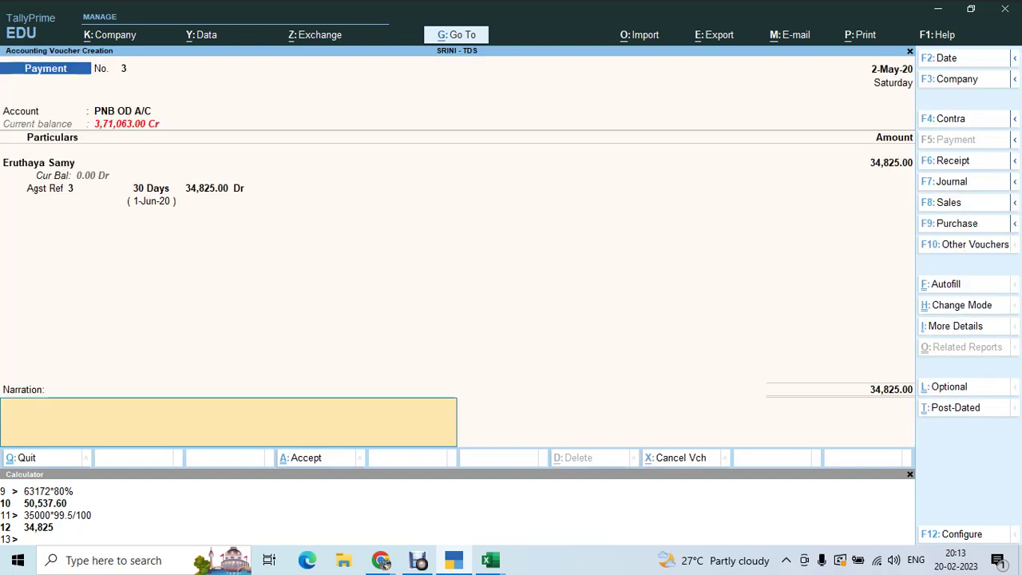
key("Return")
key("Return")
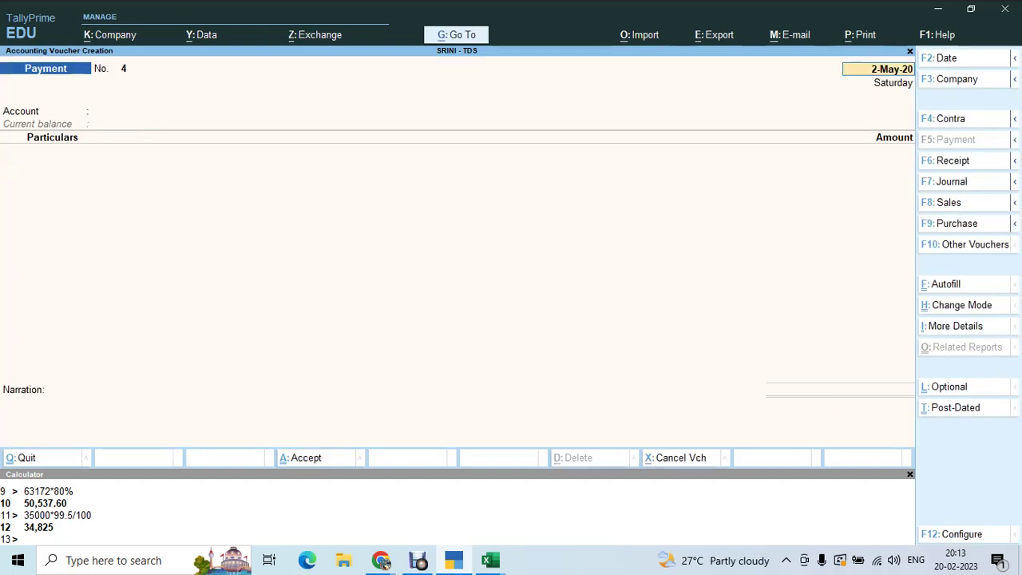
key("BackSpace")
key("Escape")
key("Return")
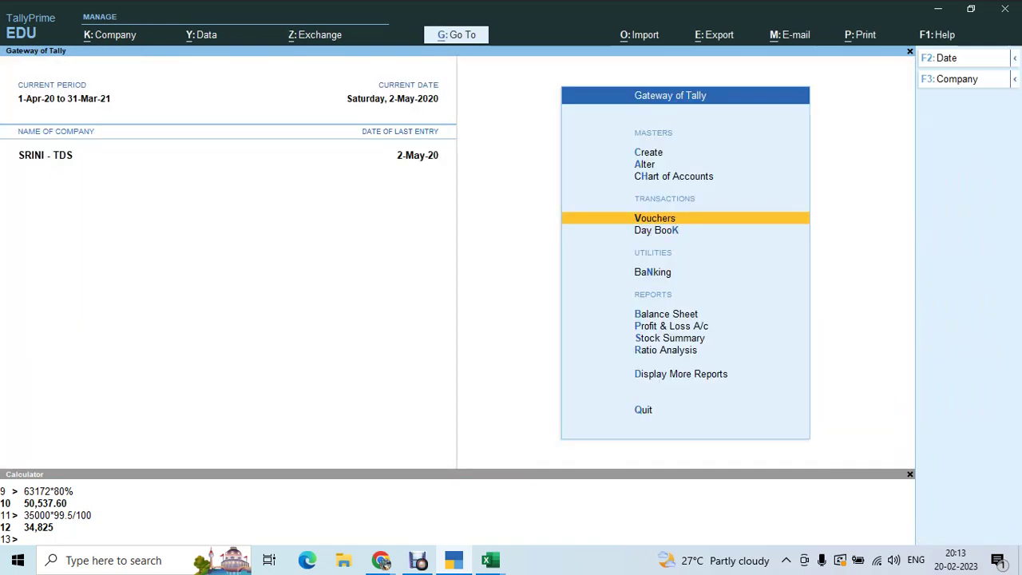
- Open Form 26Q from TDS Reports and review the Lower Rated Taxable Expense row: 35,000 with 175 deducted
key("d")
key("o")
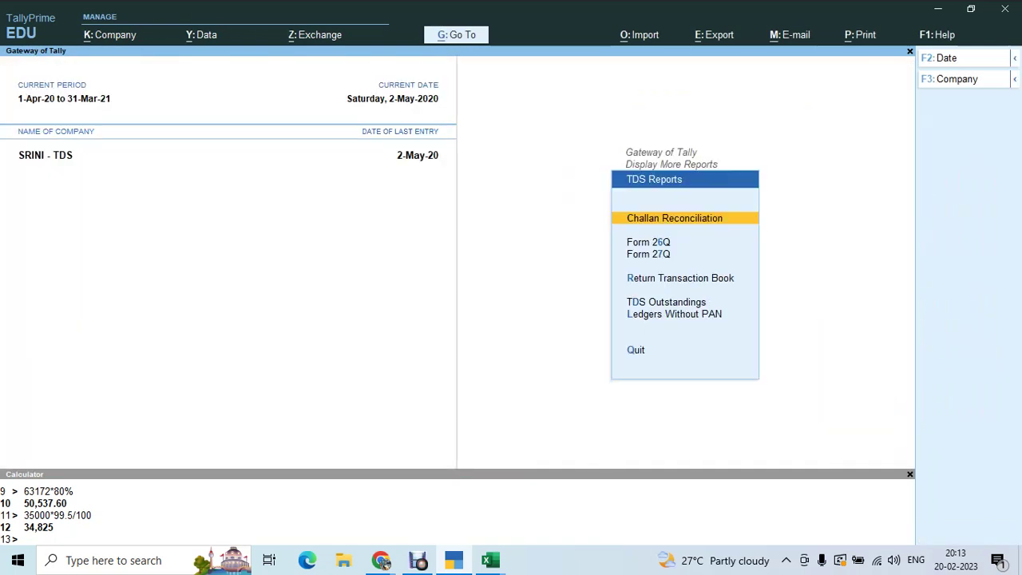
key("6")
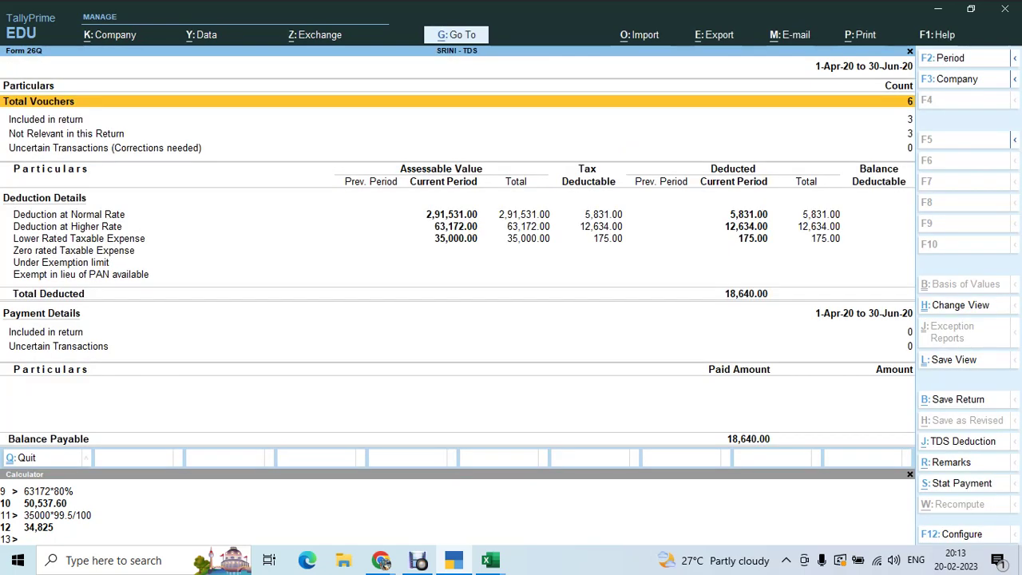
key("Down")
key("Down")
key("Down")
key("Down")
key("Down")
key("Down")
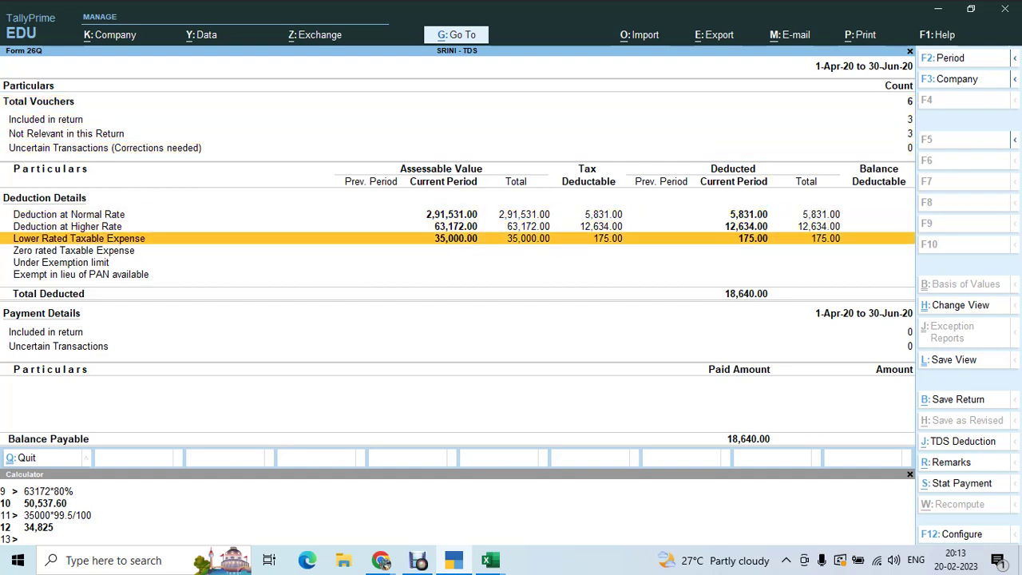
key("Up")
key("Up")
key("Down")
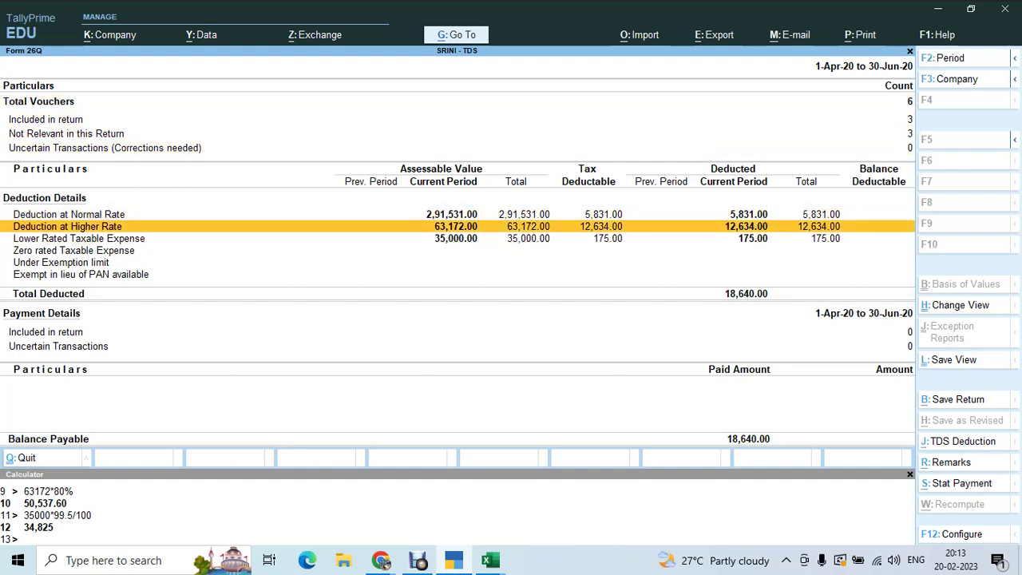
key("Down")
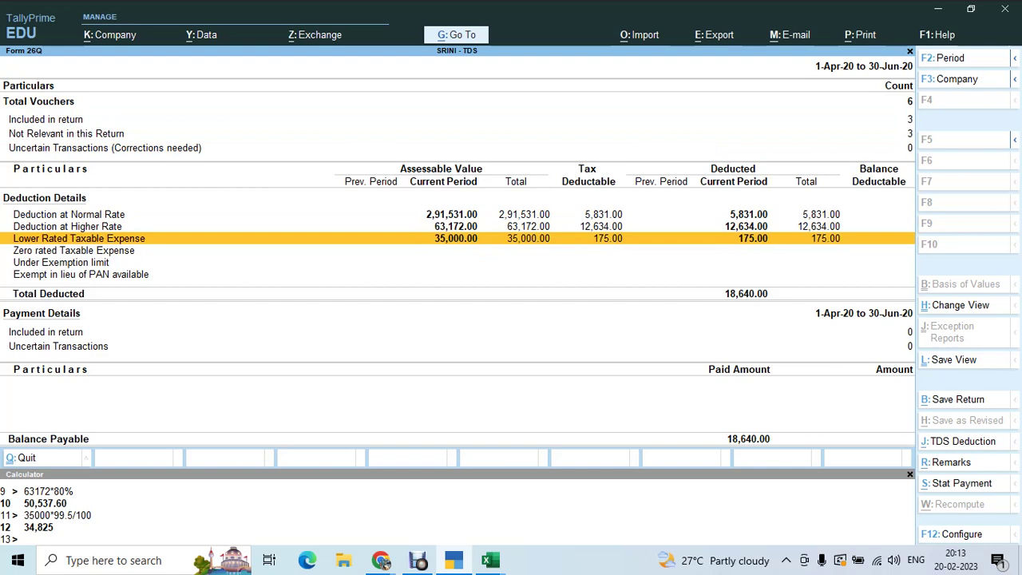
key("Down")
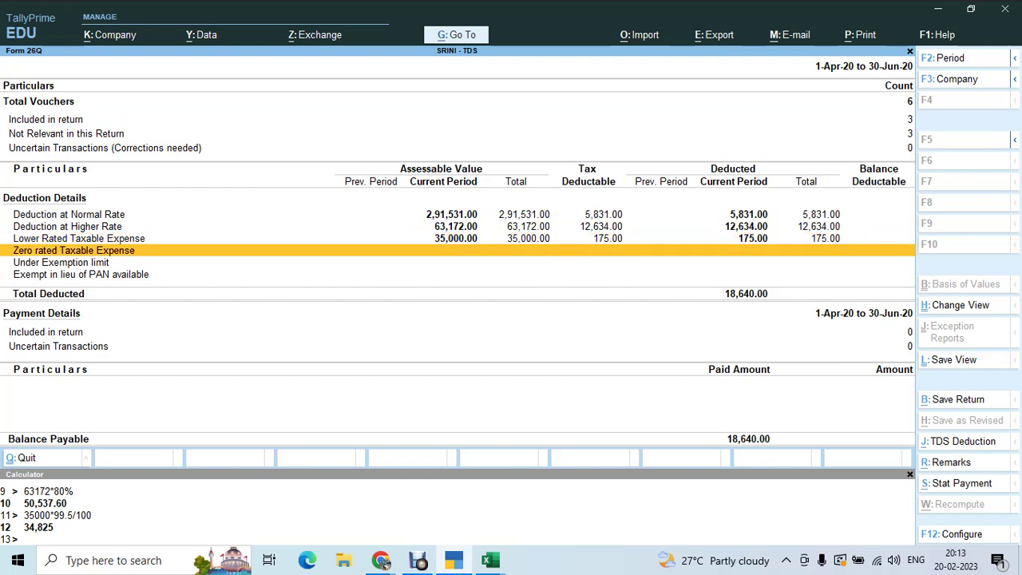
key("Down")
key("Down")
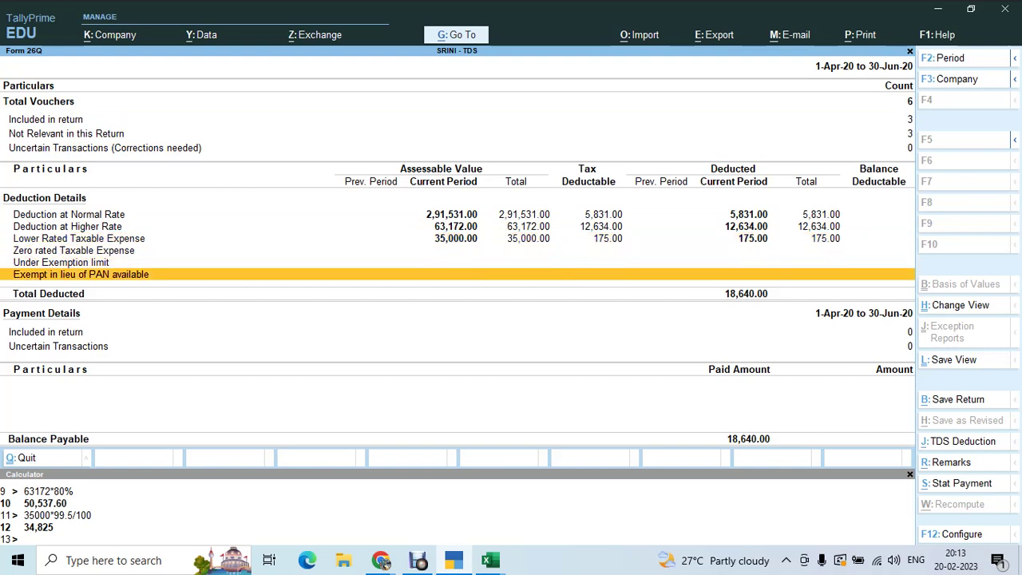
key("Up")
key("Up")
key("Up")
key("Up")
key("Up")
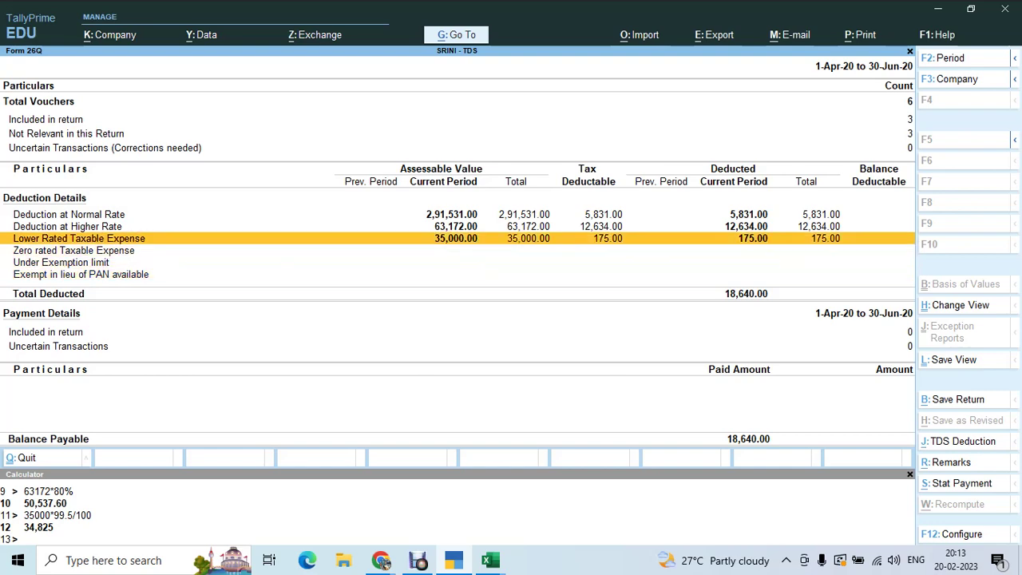